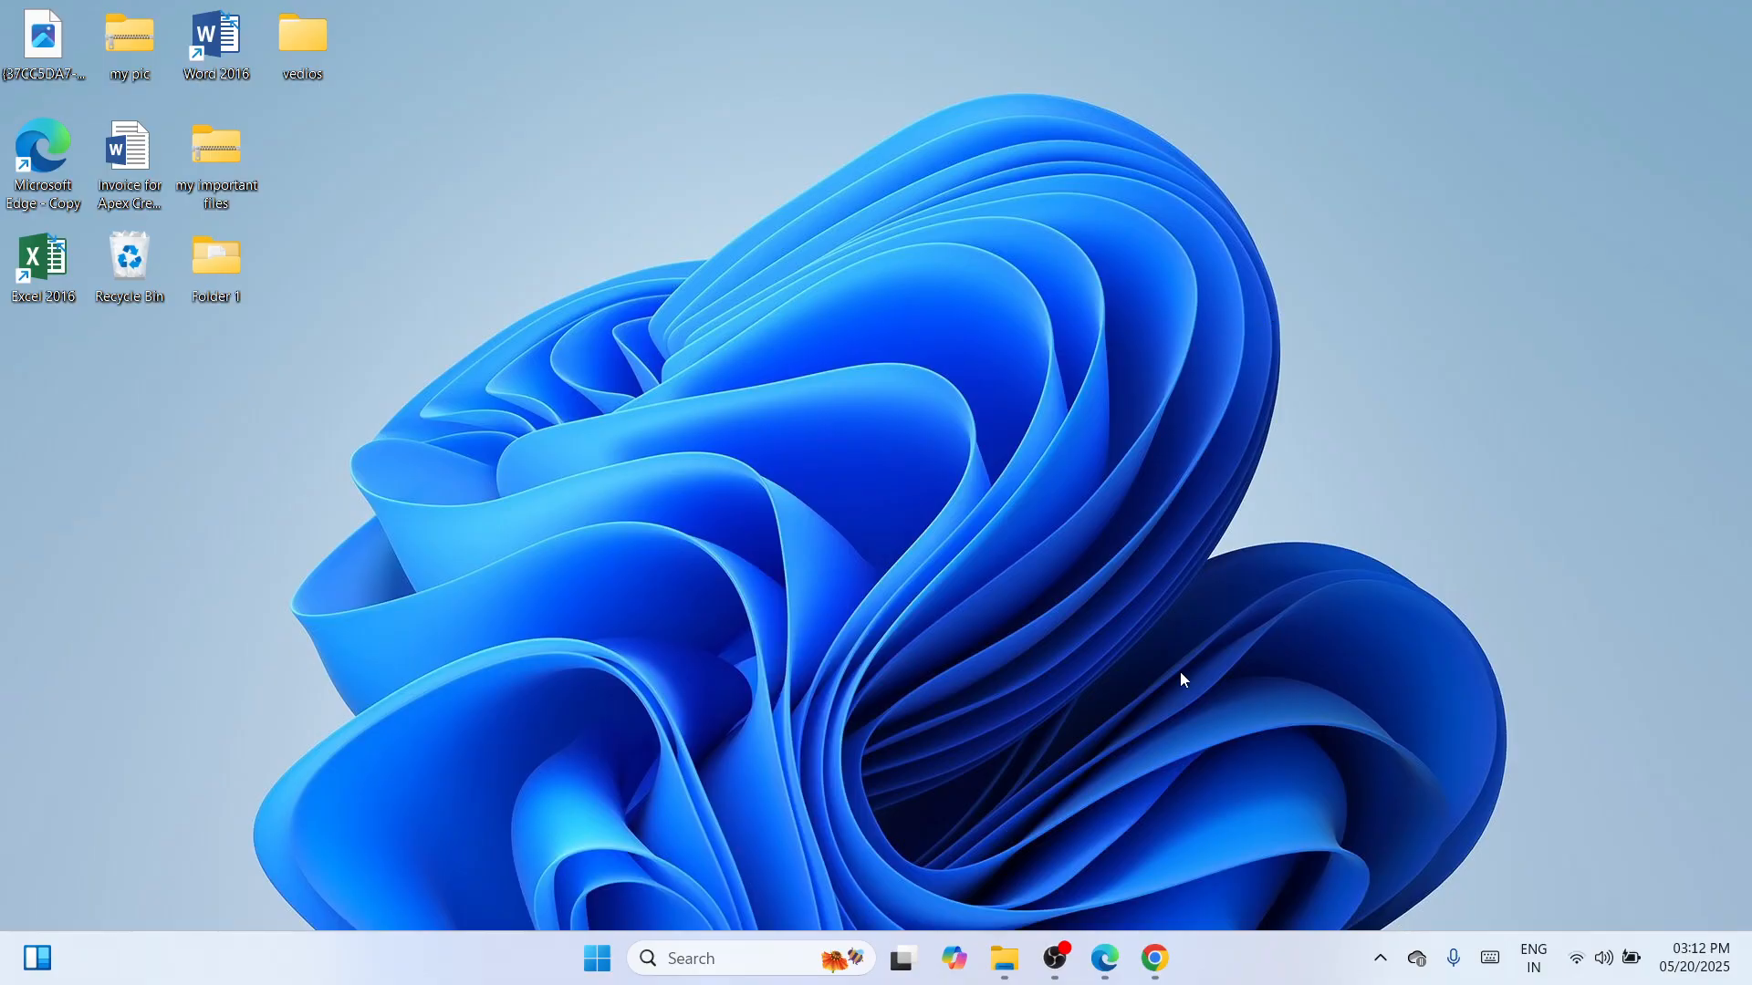
# Bring forward the Chrome window showing Google results for 'epson l120 driver' from the taskbar.
pyautogui.moveTo(1155, 958)
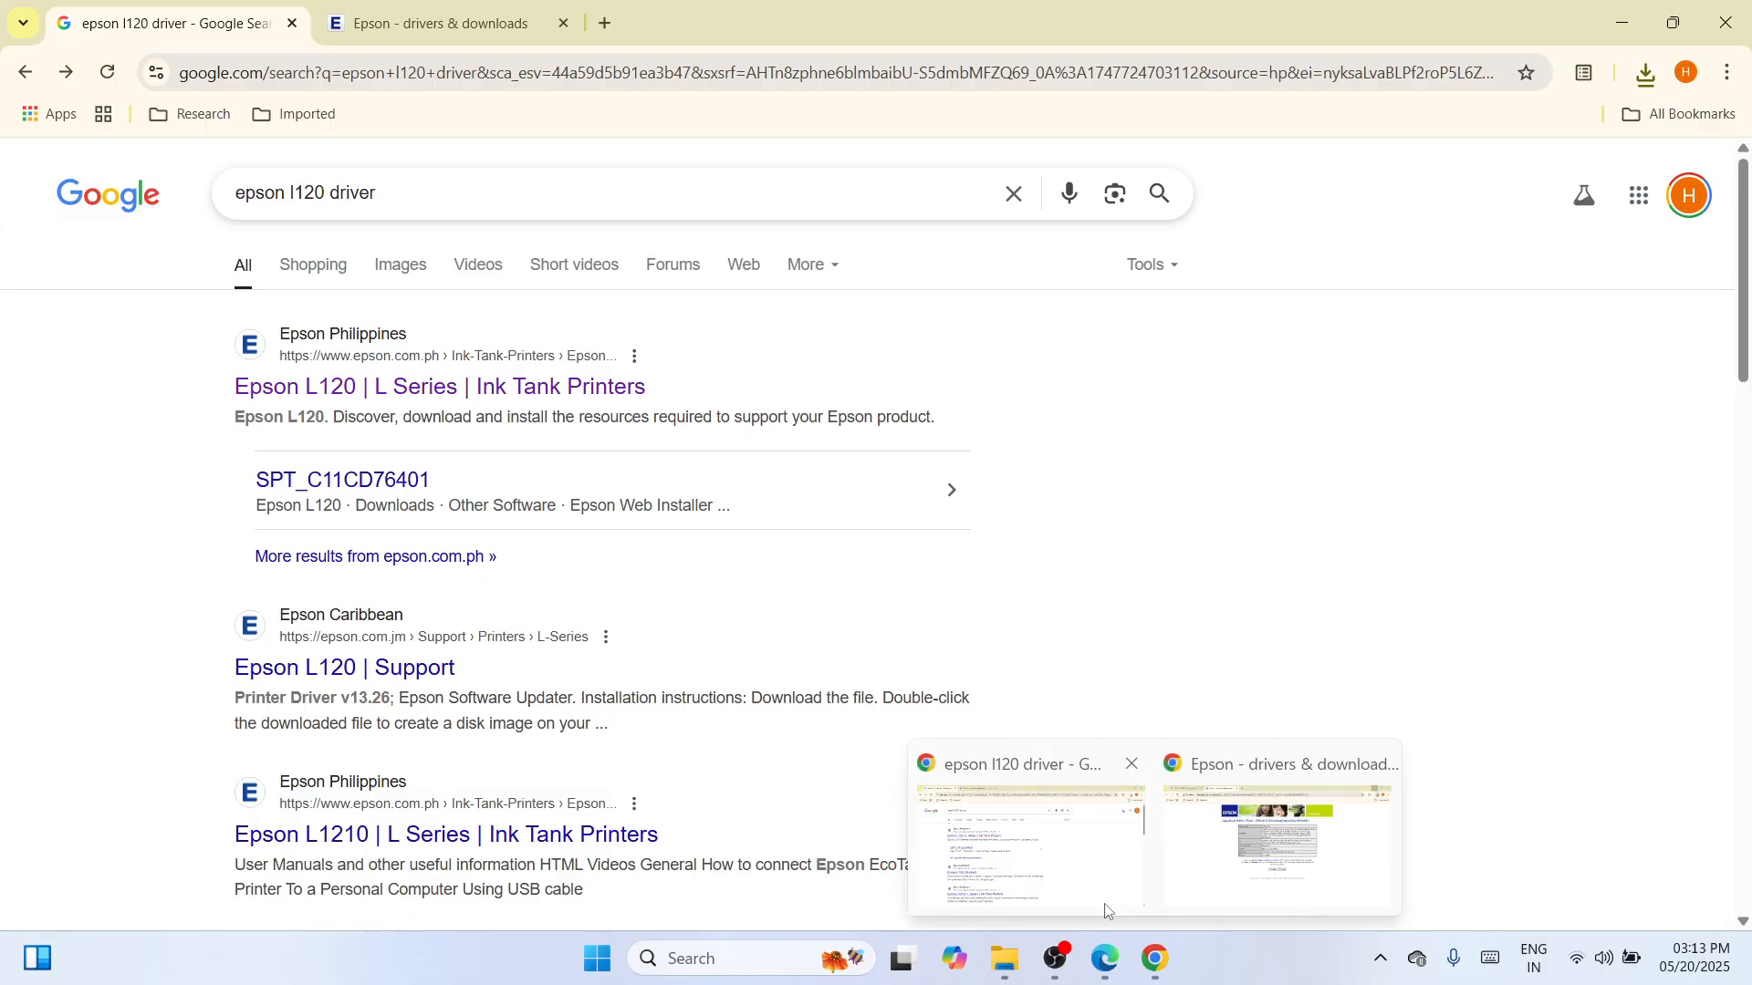
# Open the Epson Philippines L120 product page from the results and jump to its Downloads section.
pyautogui.click(1107, 910)
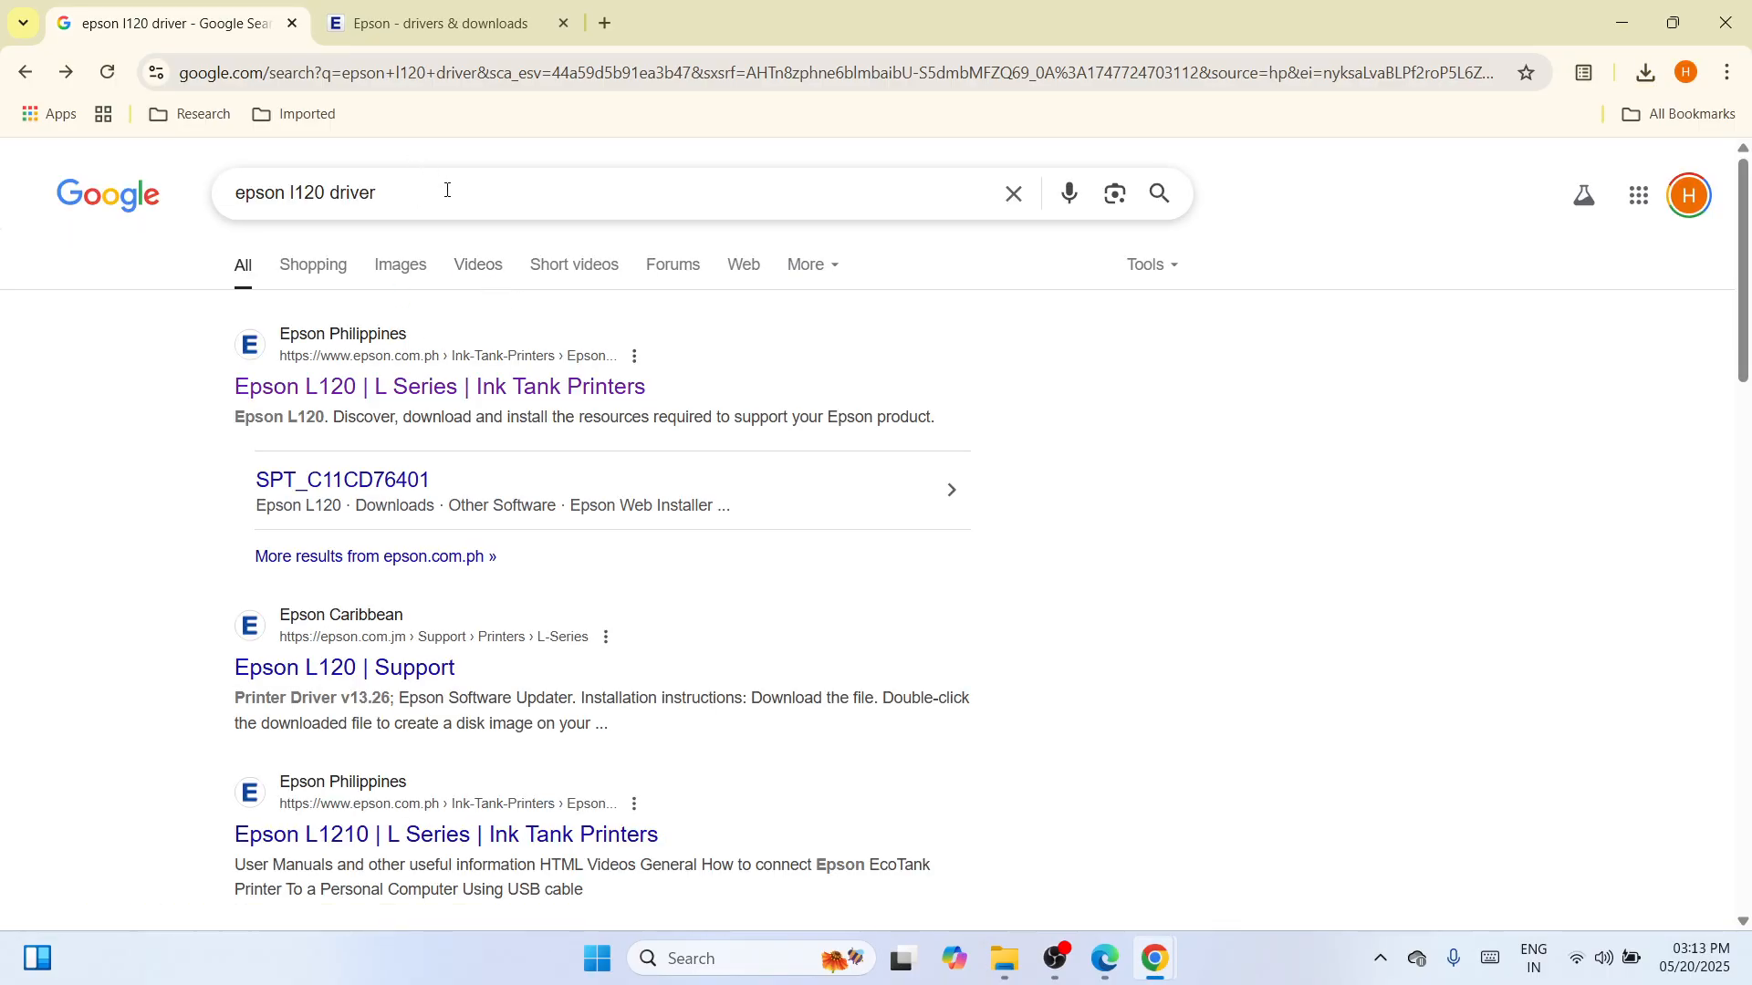
pyautogui.click(378, 392)
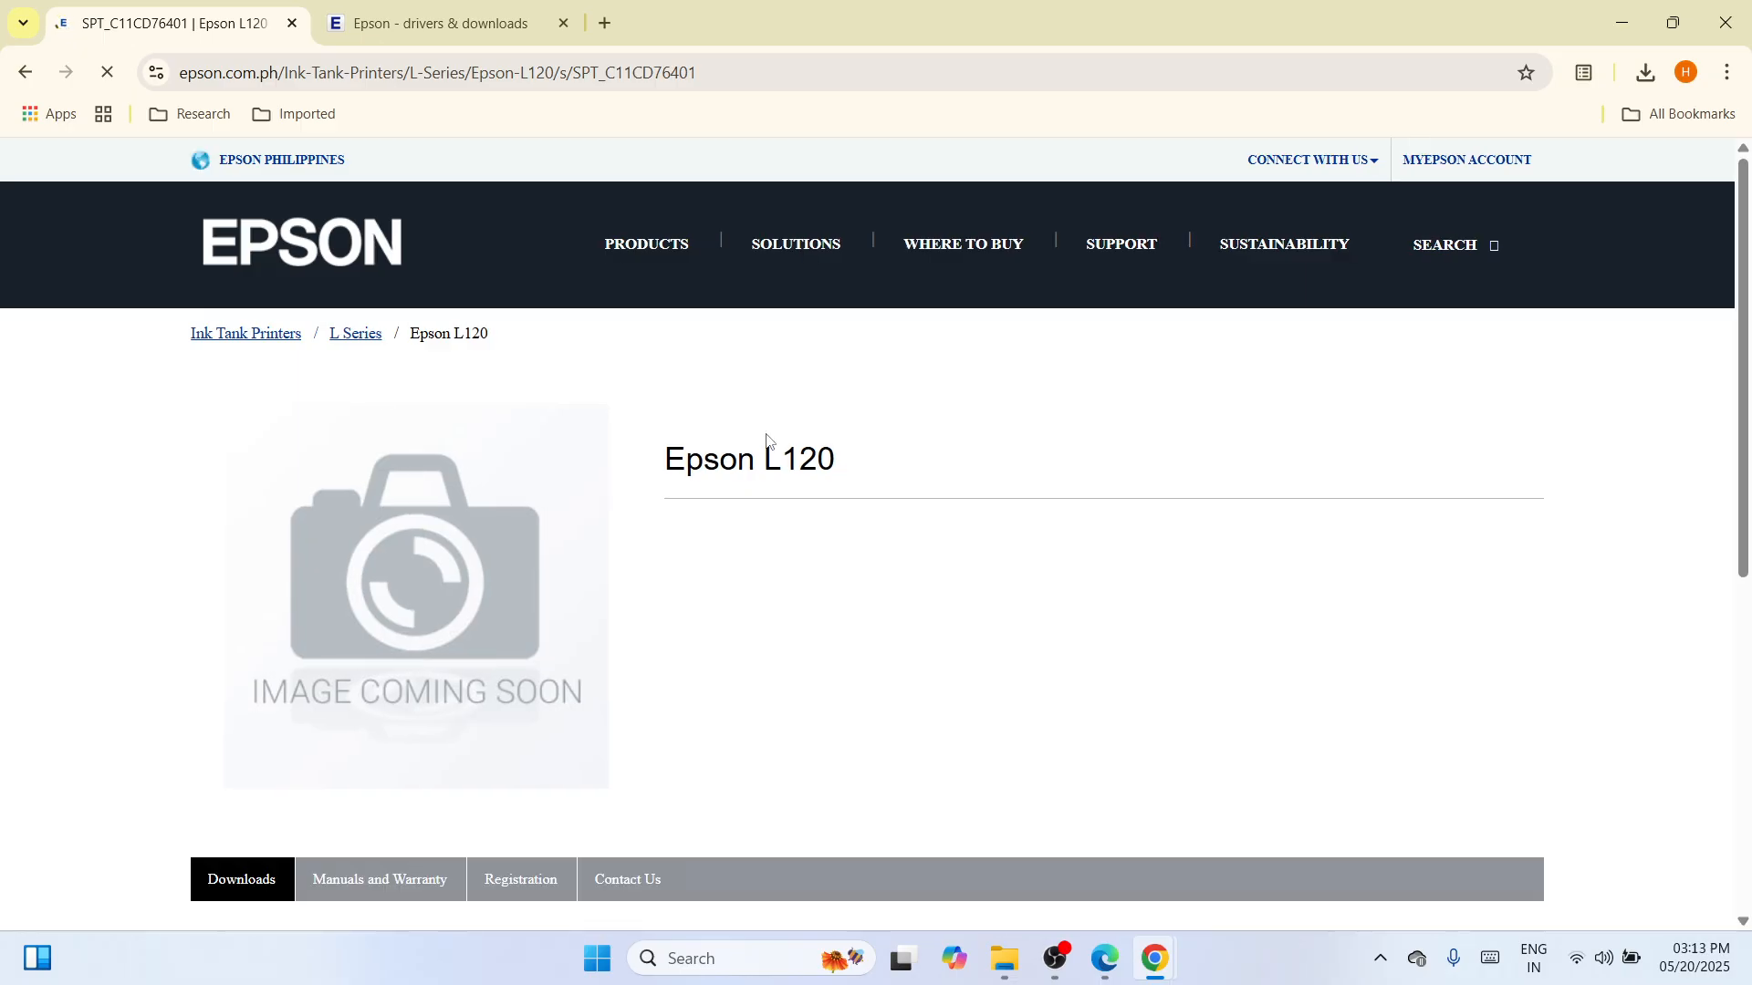
pyautogui.scroll(-4, 1494, 538)
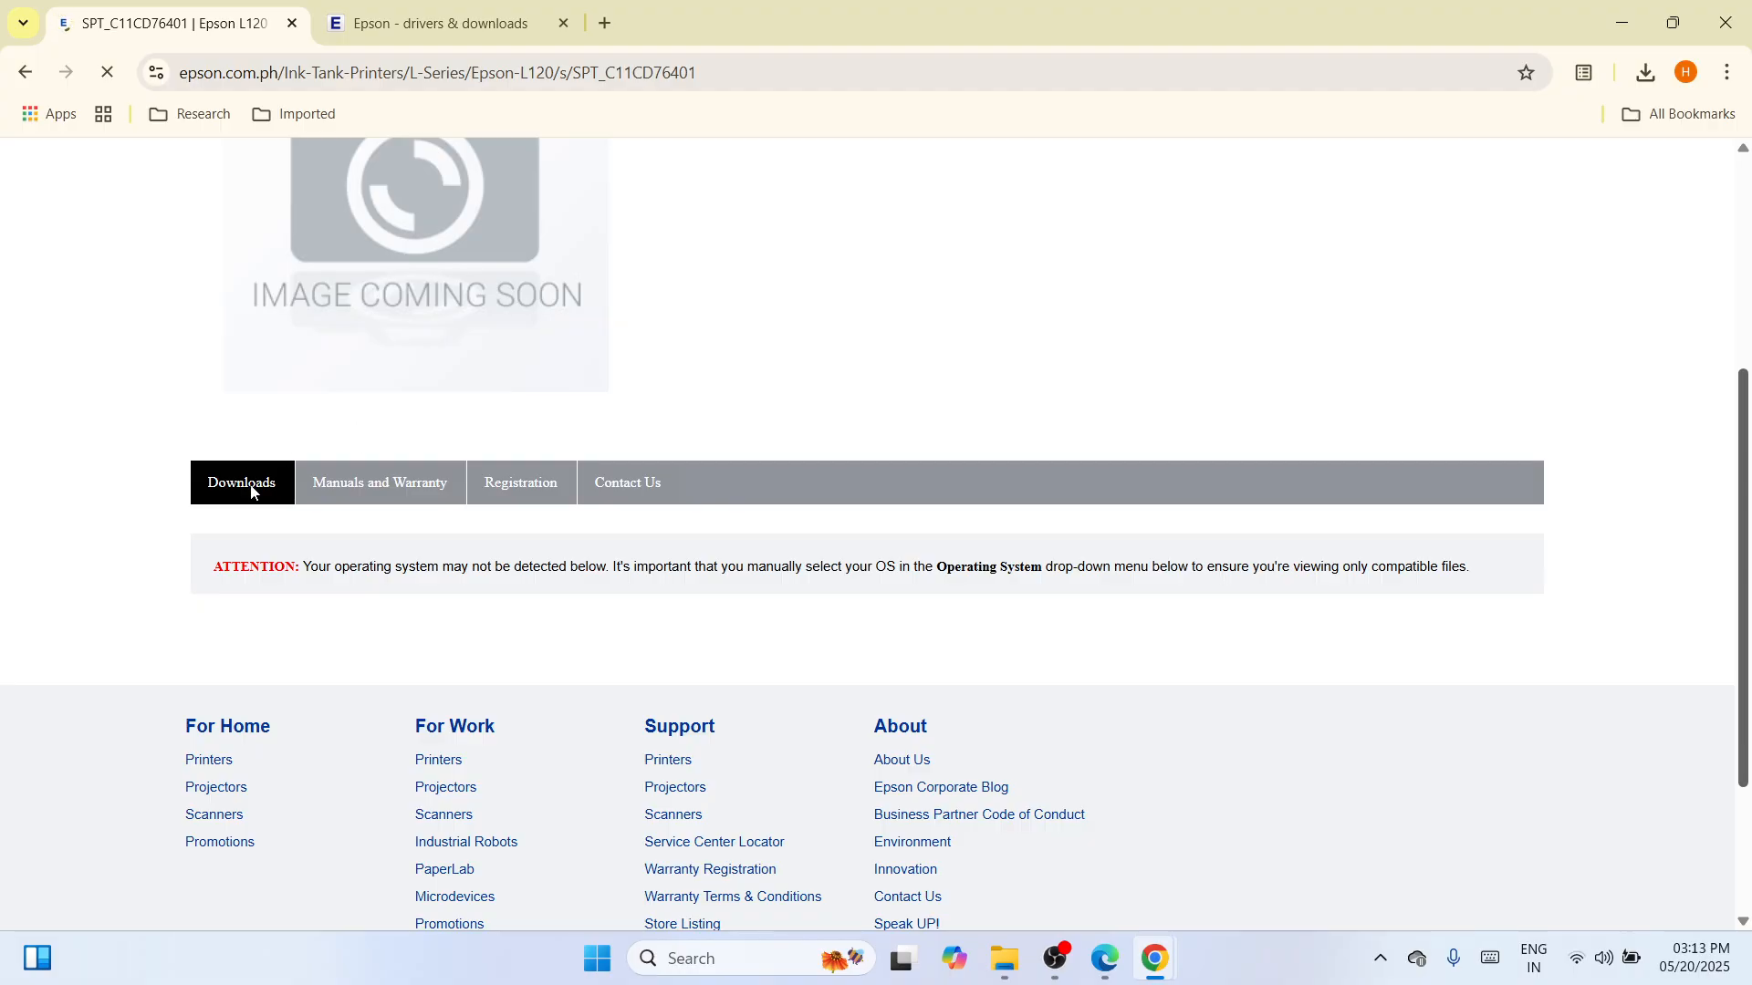
pyautogui.click(251, 493)
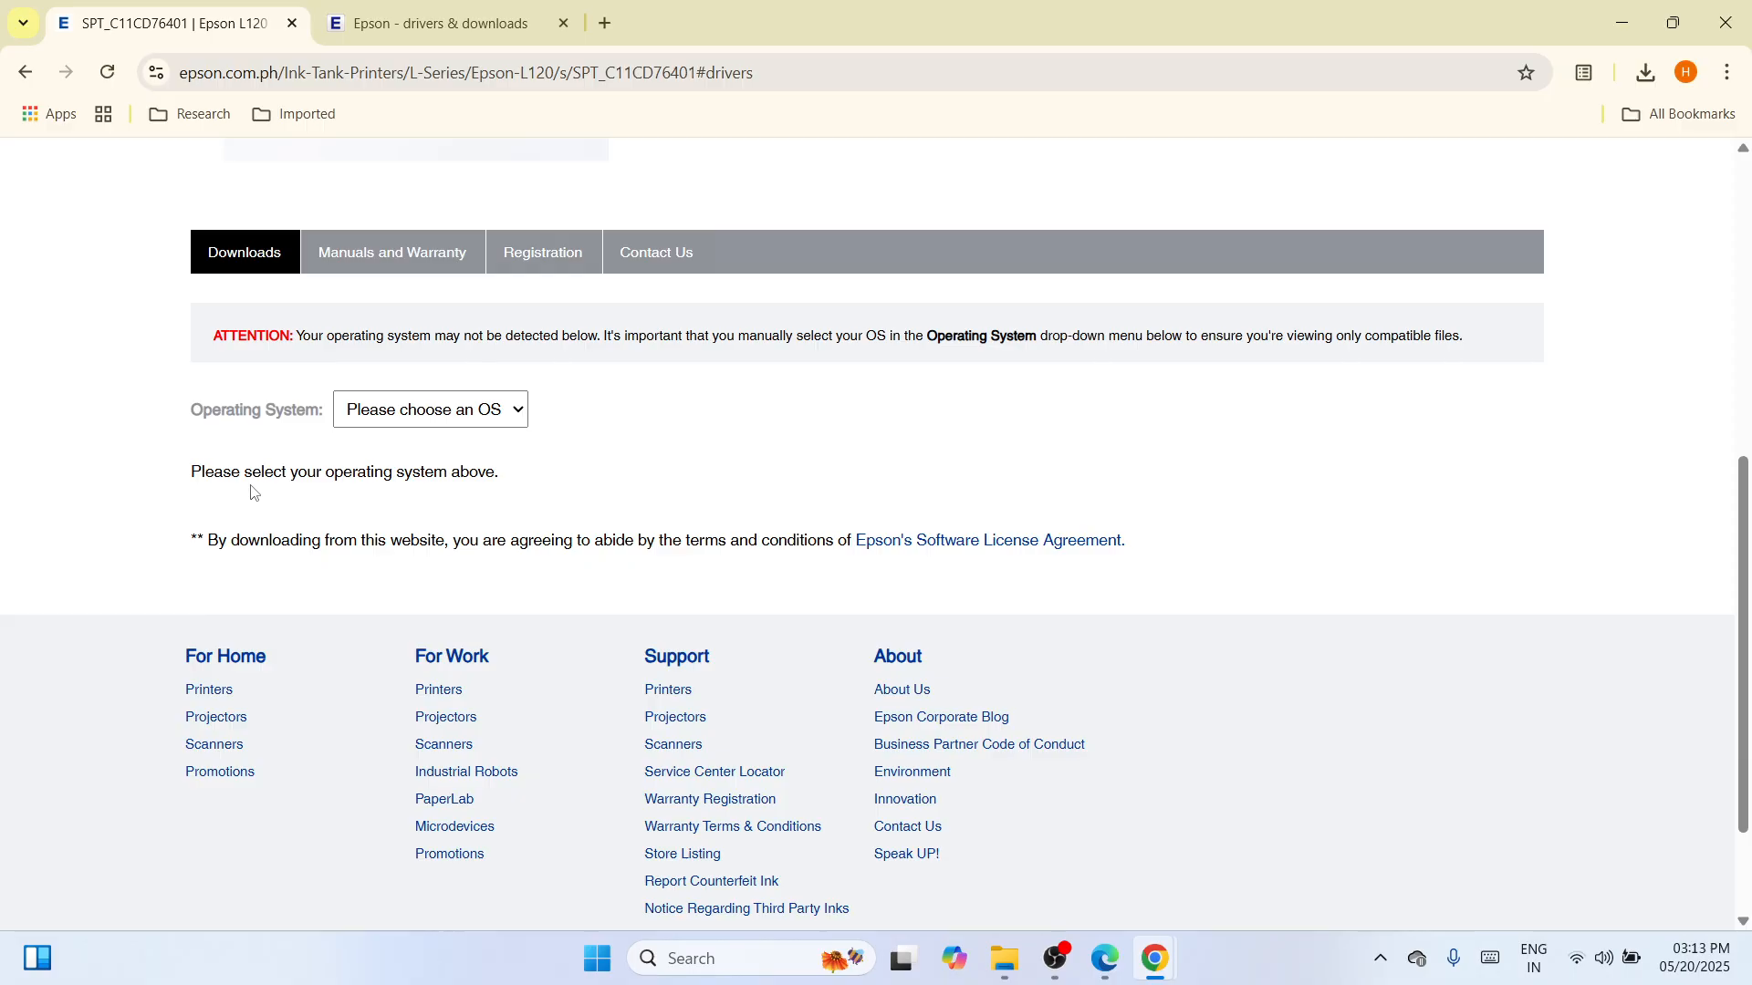
# Filter the L120 downloads for Windows 11 and expand the Drivers list.
pyautogui.click(518, 412)
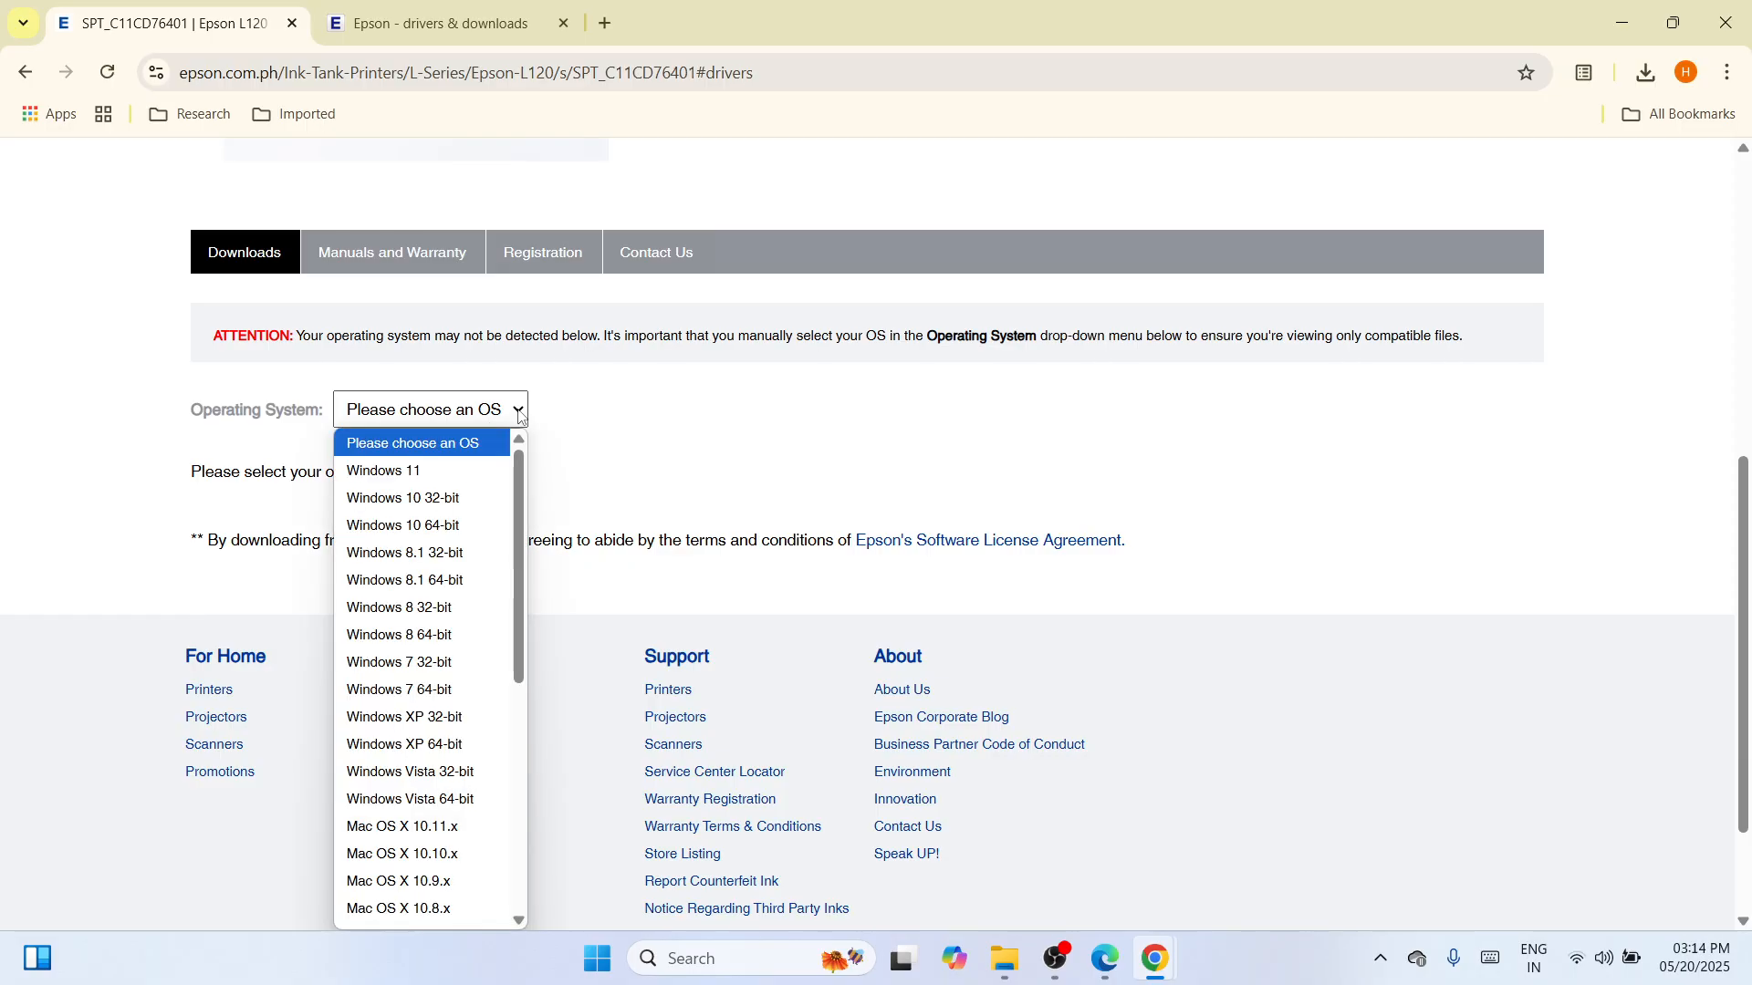
pyautogui.click(475, 469)
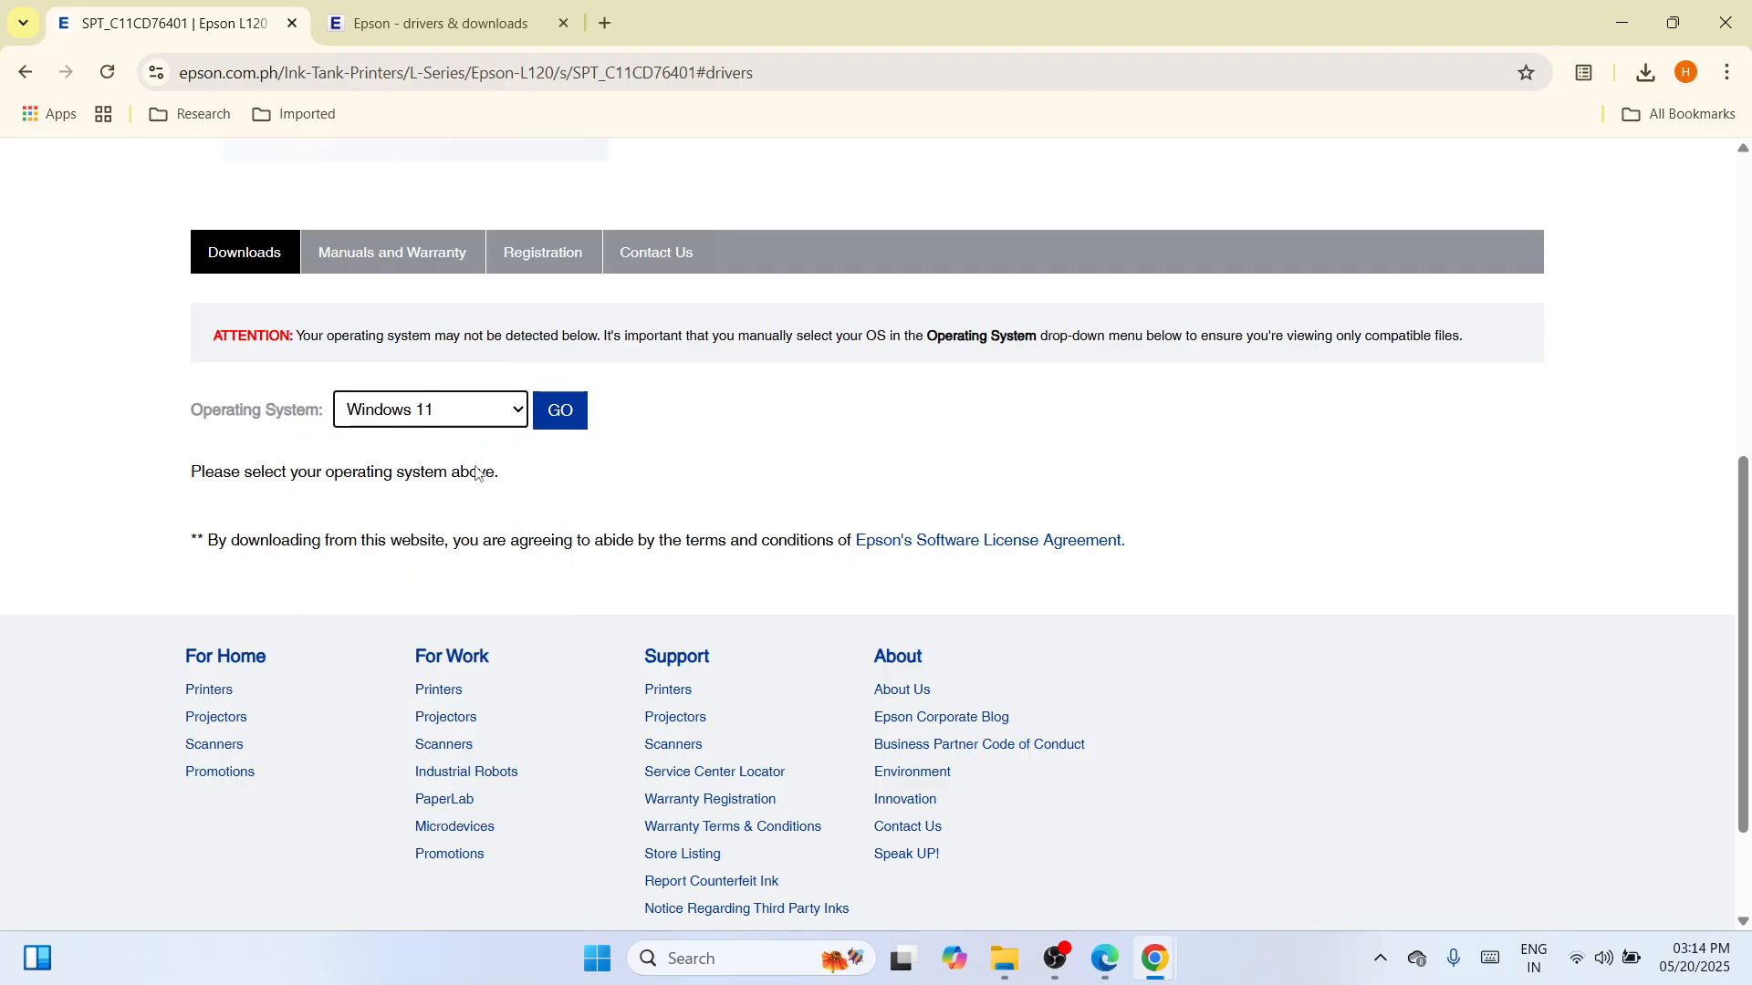
pyautogui.click(552, 415)
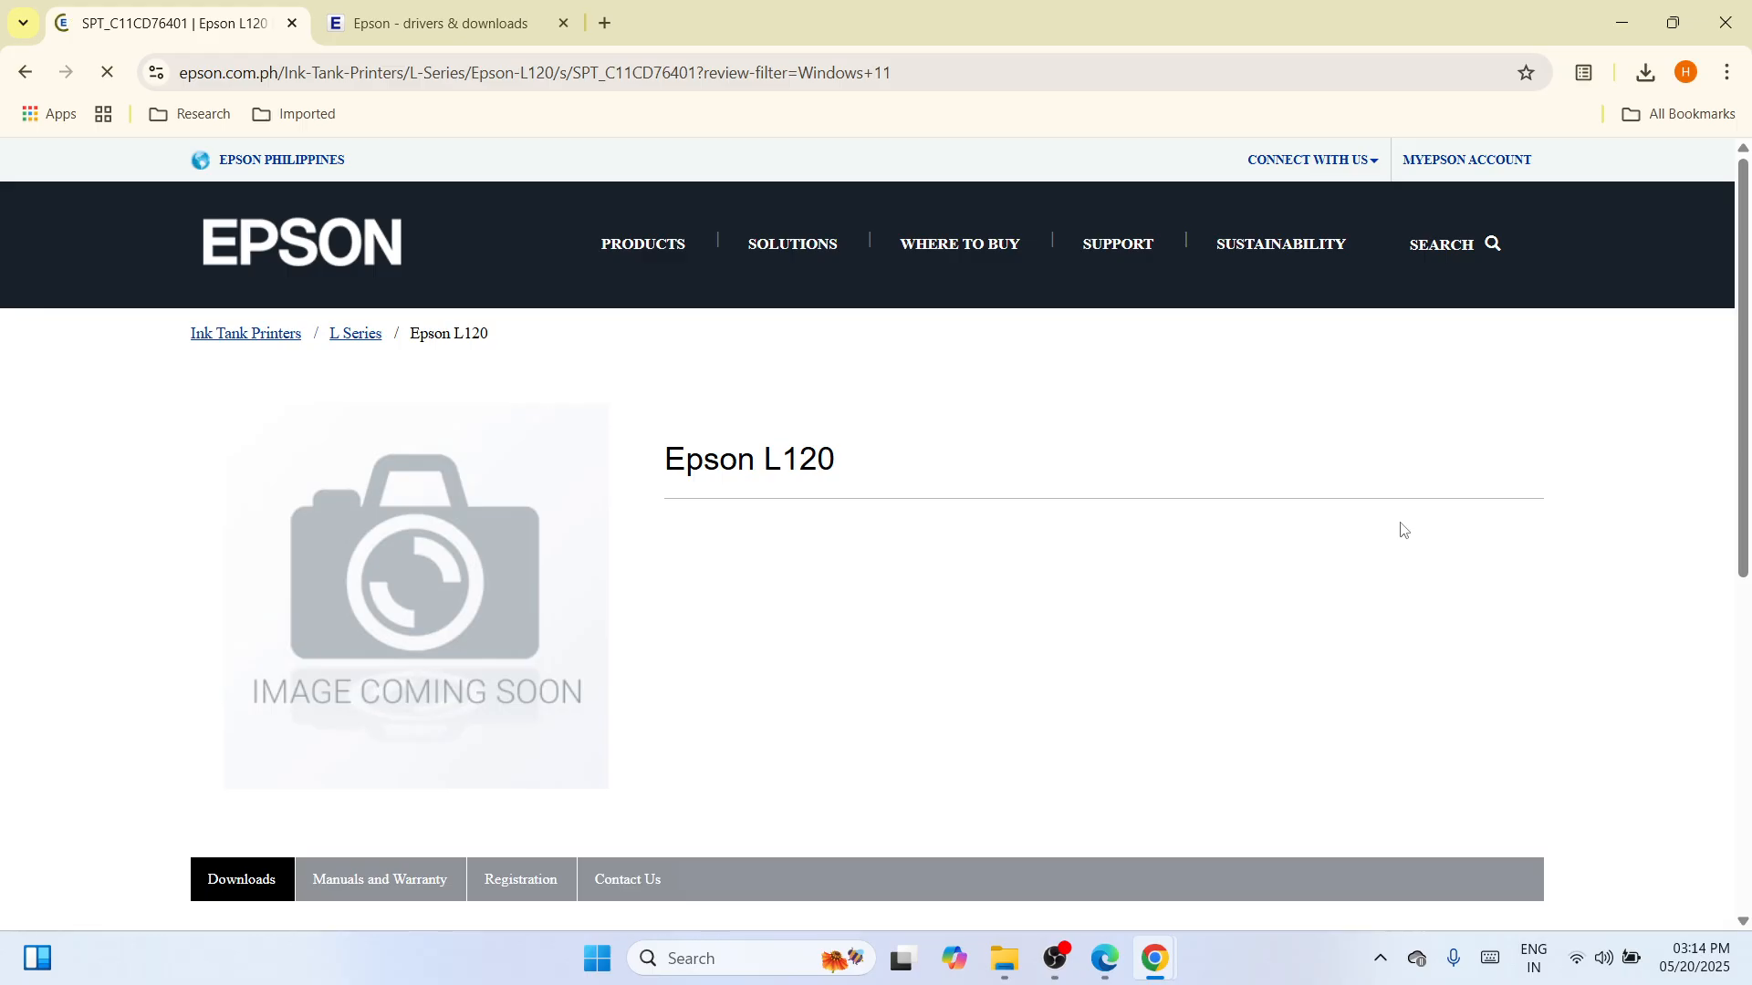
pyautogui.moveTo(1745, 484); pyautogui.dragTo(1745, 759)
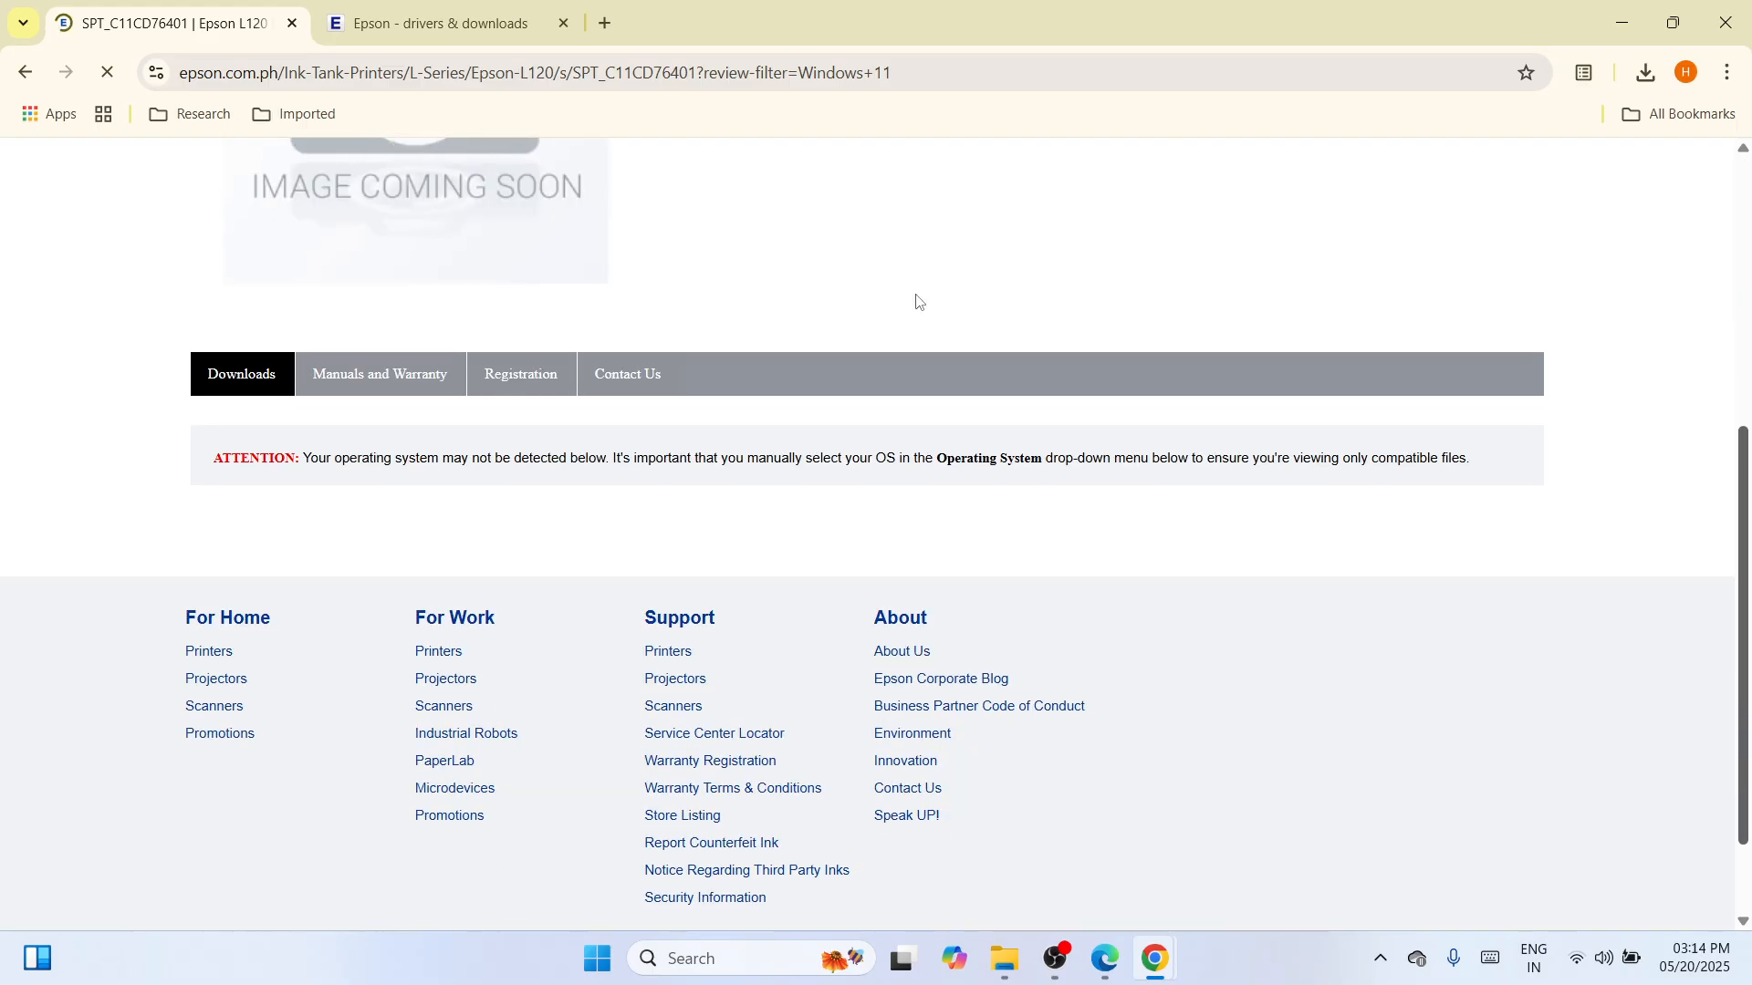
pyautogui.click(250, 371)
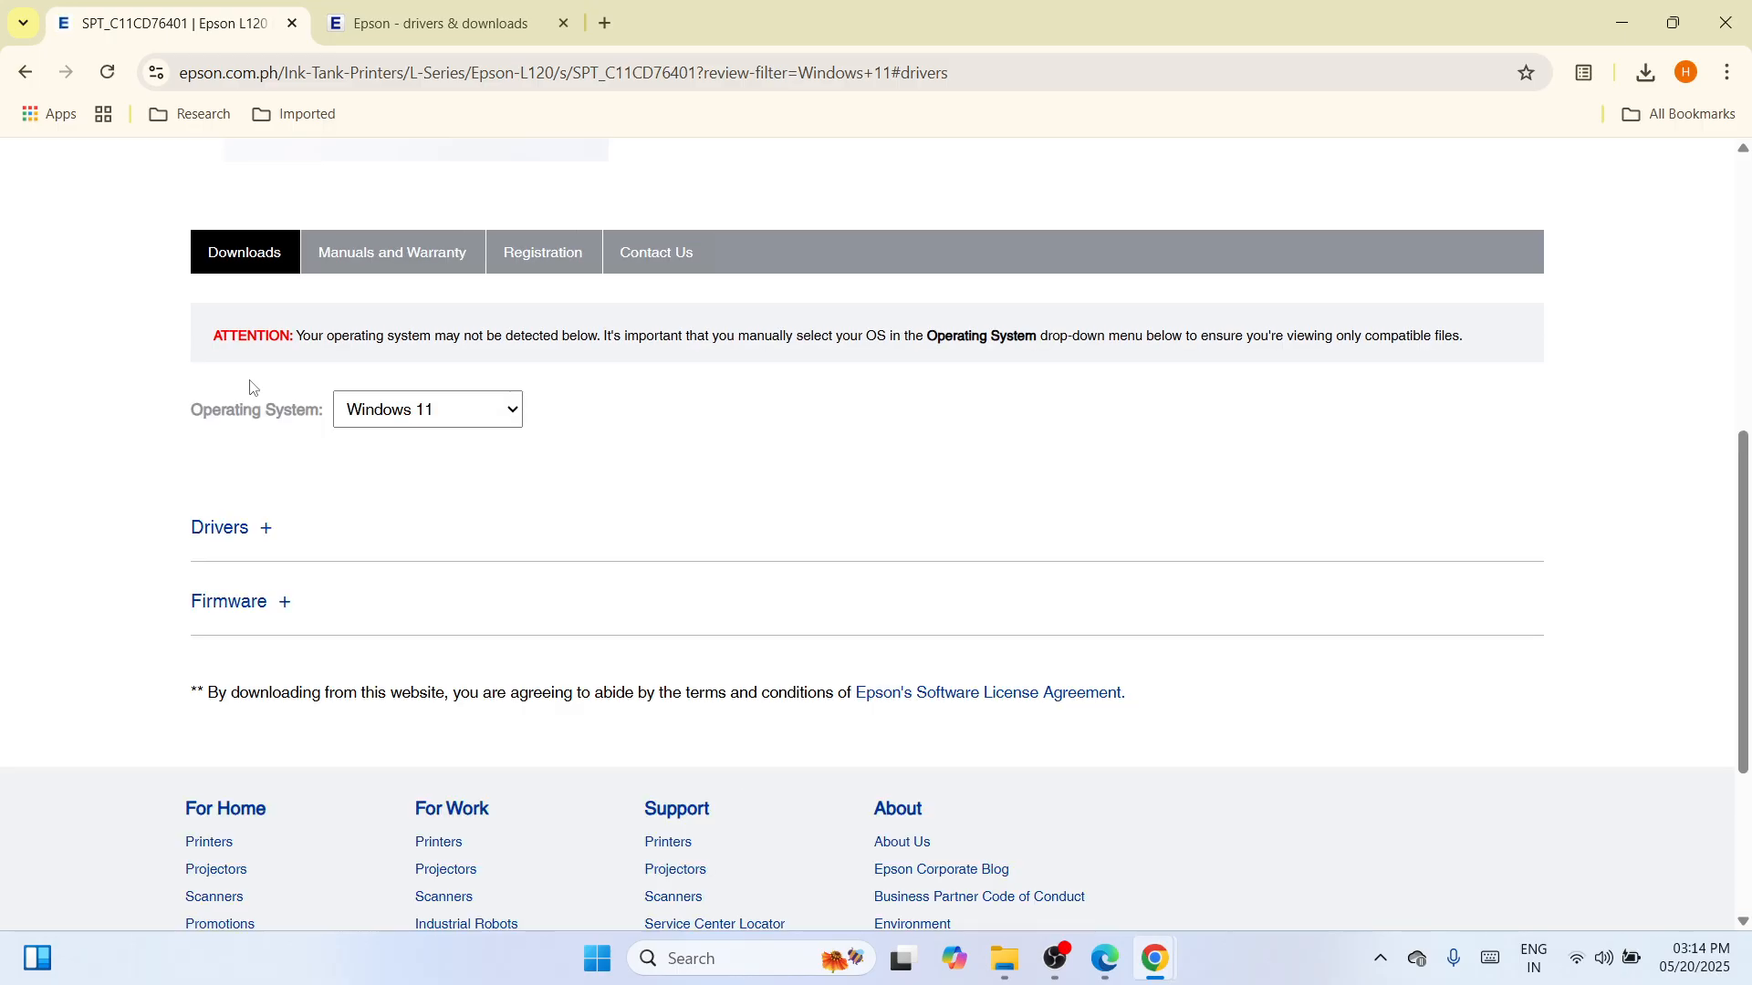
pyautogui.click(234, 546)
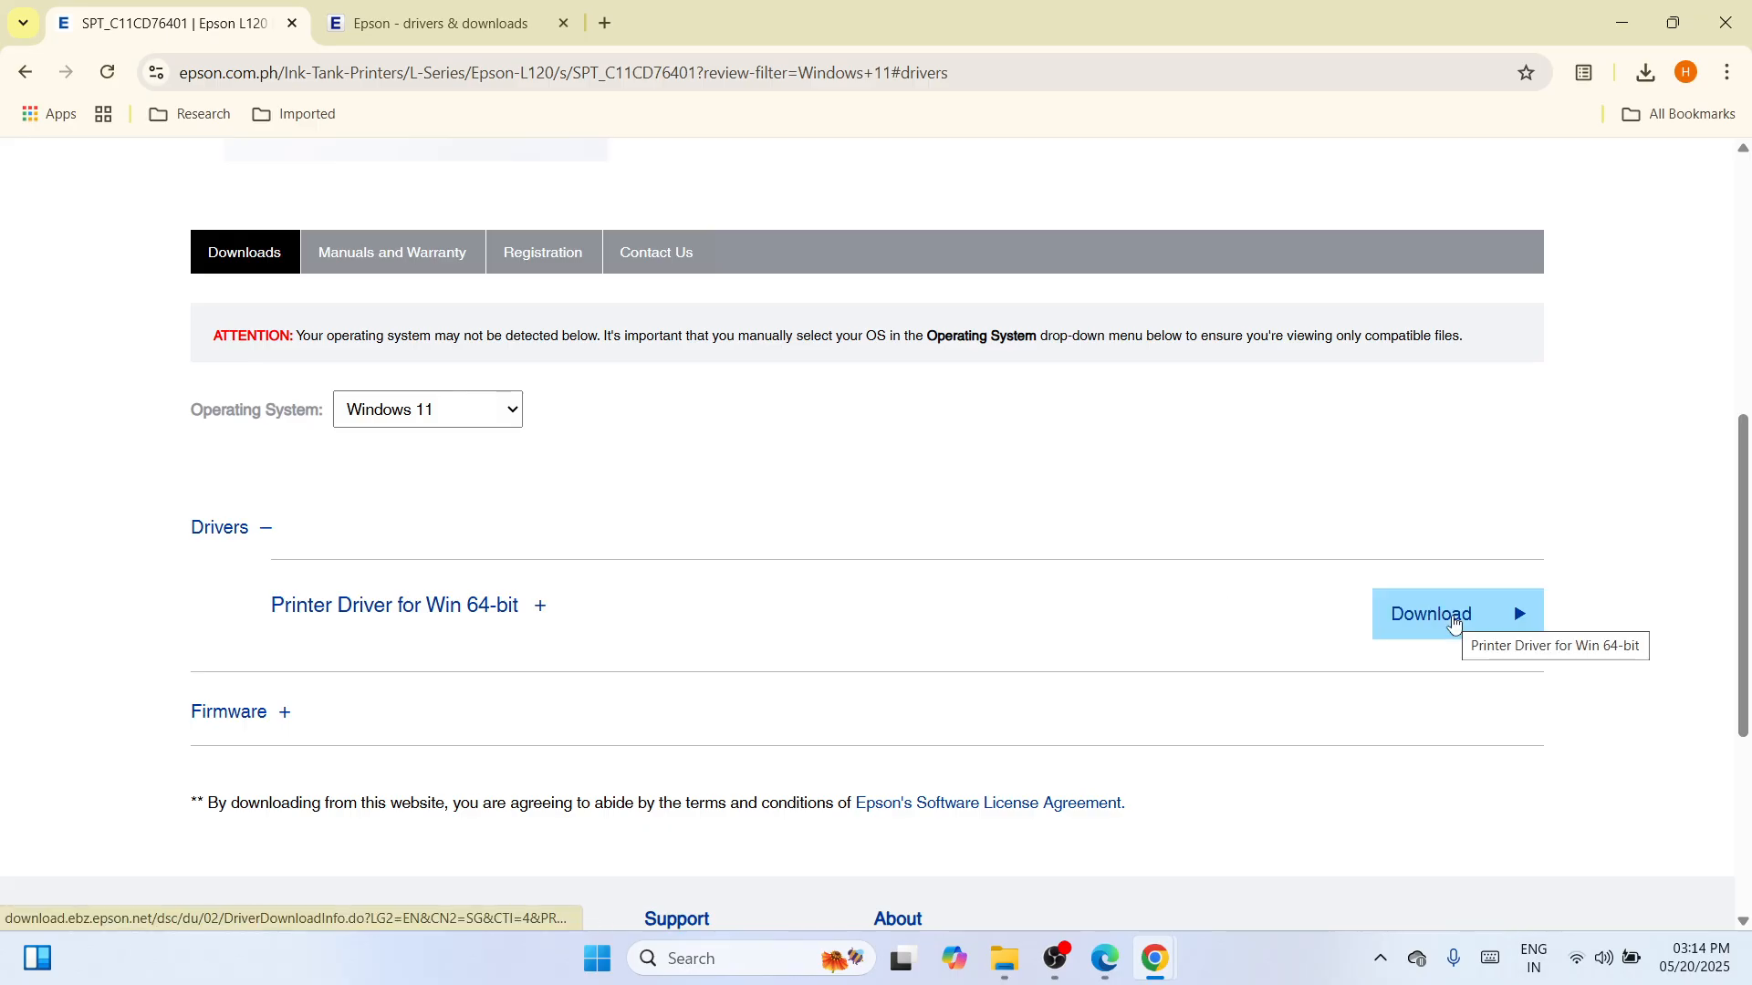
# Download the Printer Driver for Win 64-bit and show the L120 installer in its Downloads folder.
pyautogui.click(1455, 623)
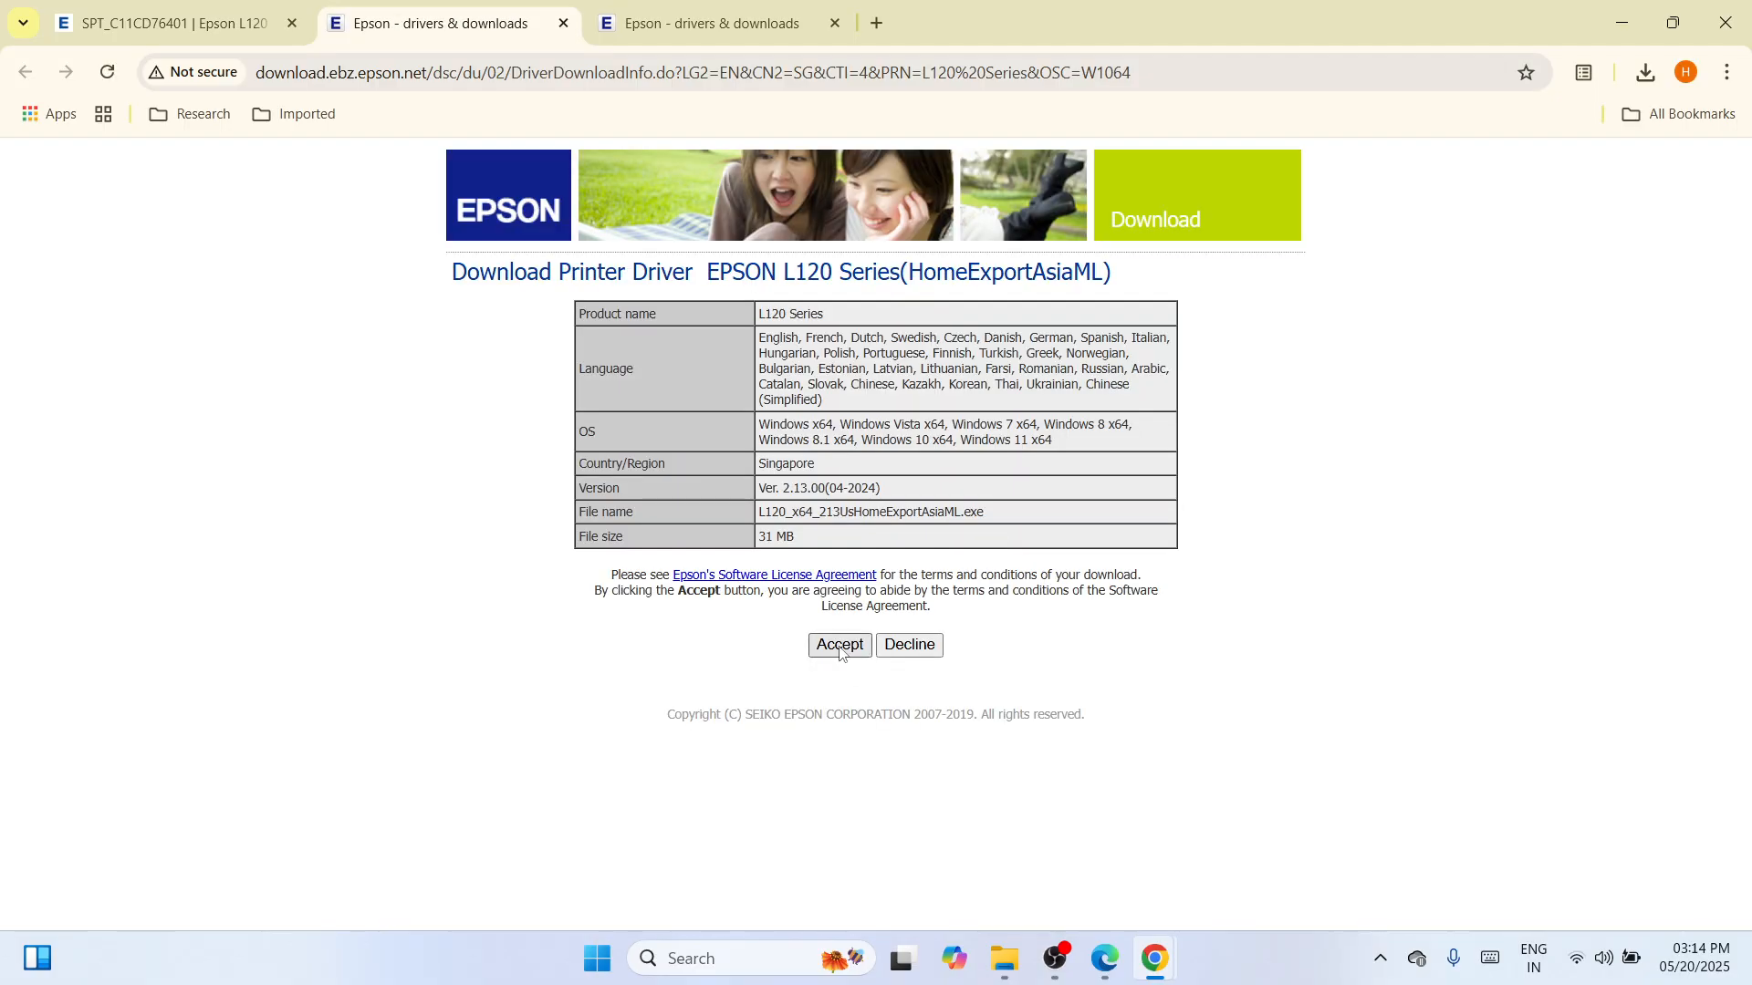
pyautogui.click(1646, 76)
pyautogui.moveTo(1451, 272)
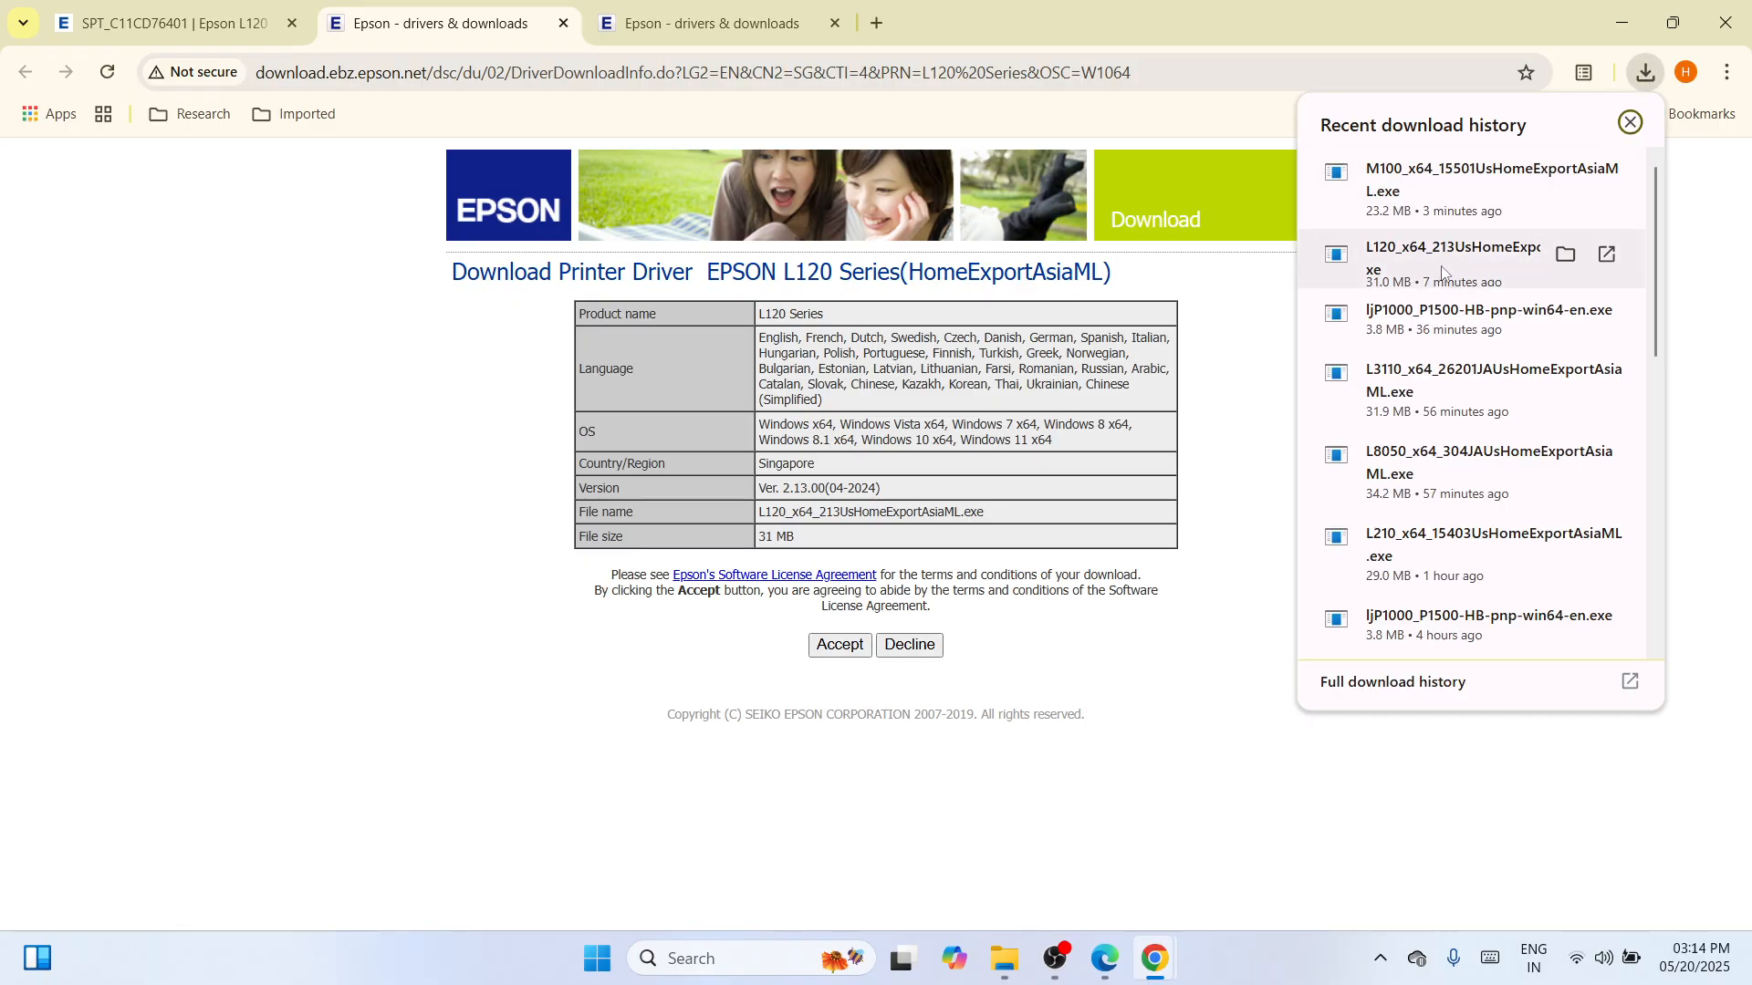
pyautogui.click(1568, 261)
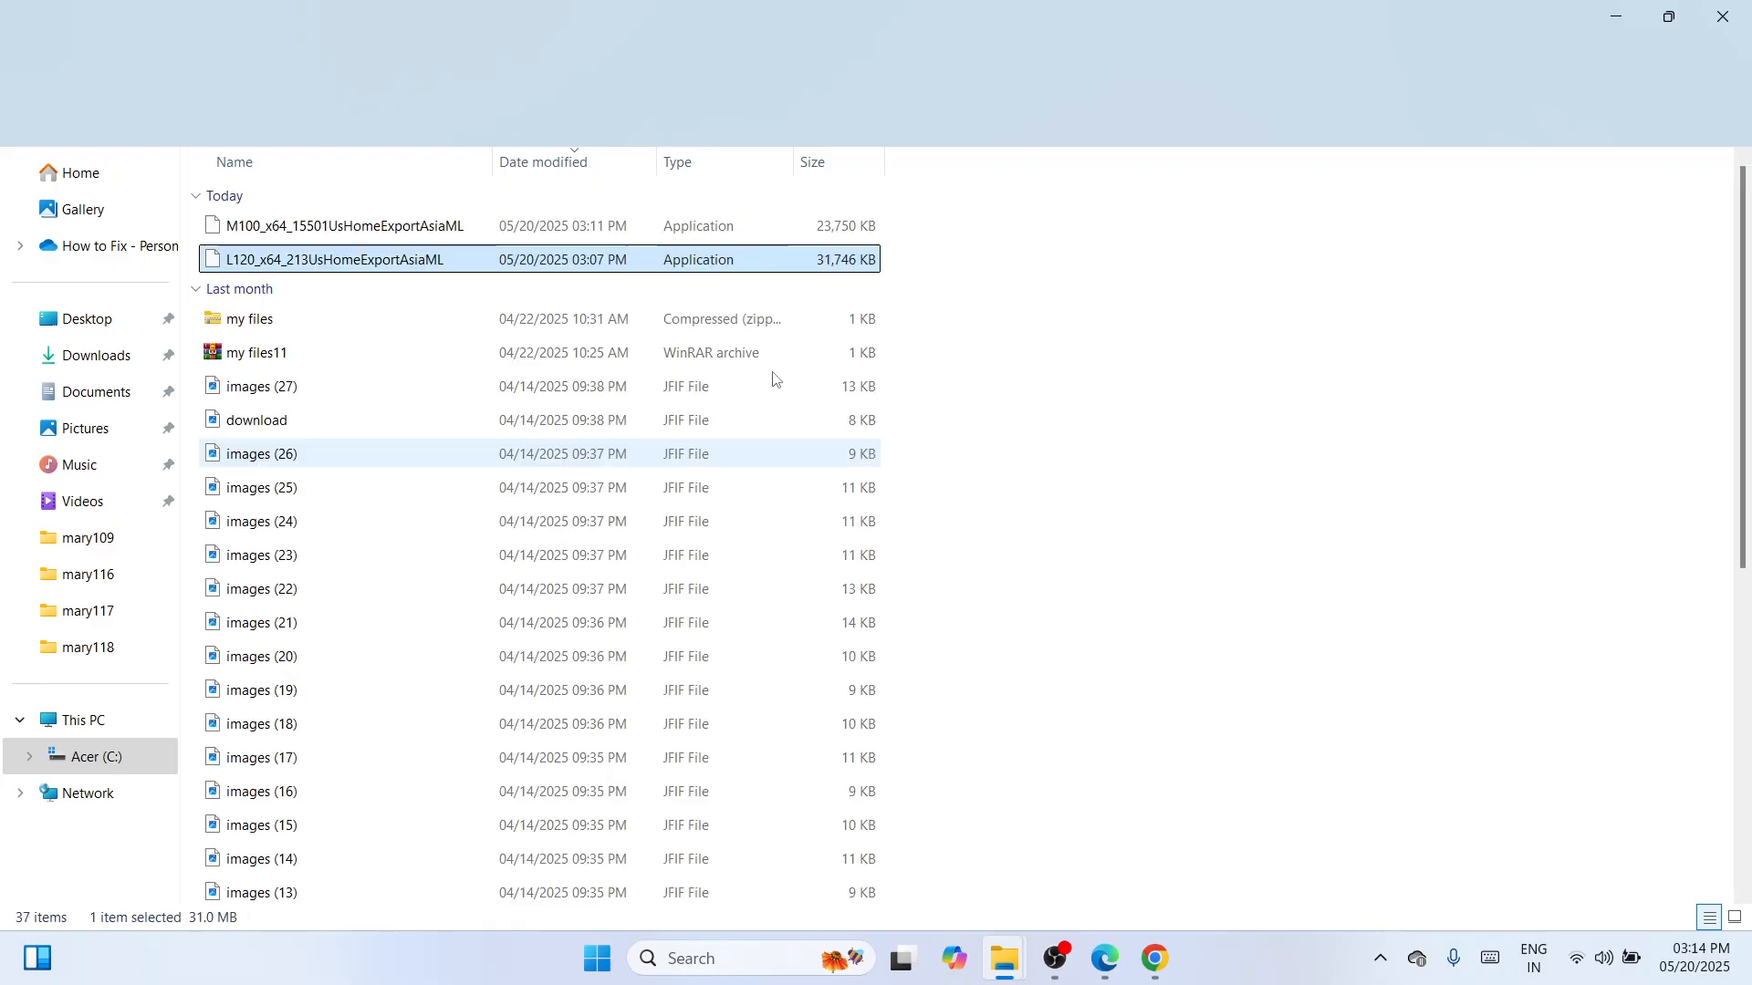
# Cut the L120_x64_213UsHomeExportAsiaML installer from Downloads, then close File Explorer and Chrome.
pyautogui.rightClick(648, 274)
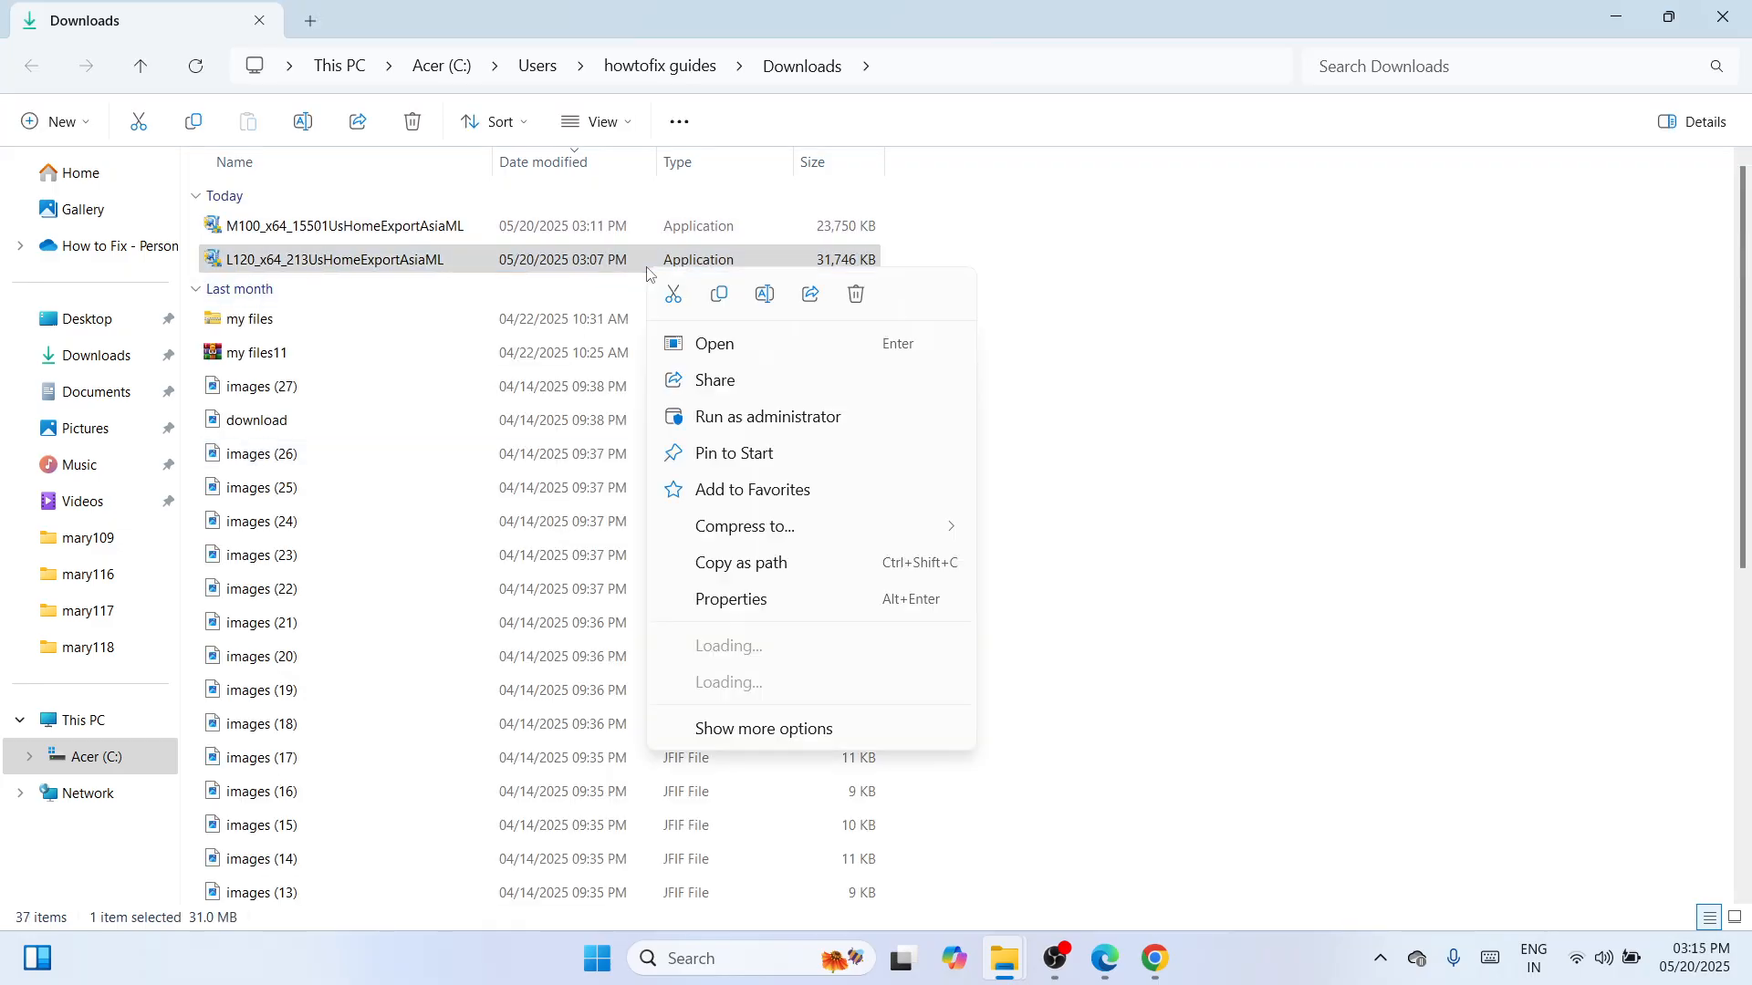
pyautogui.click(672, 294)
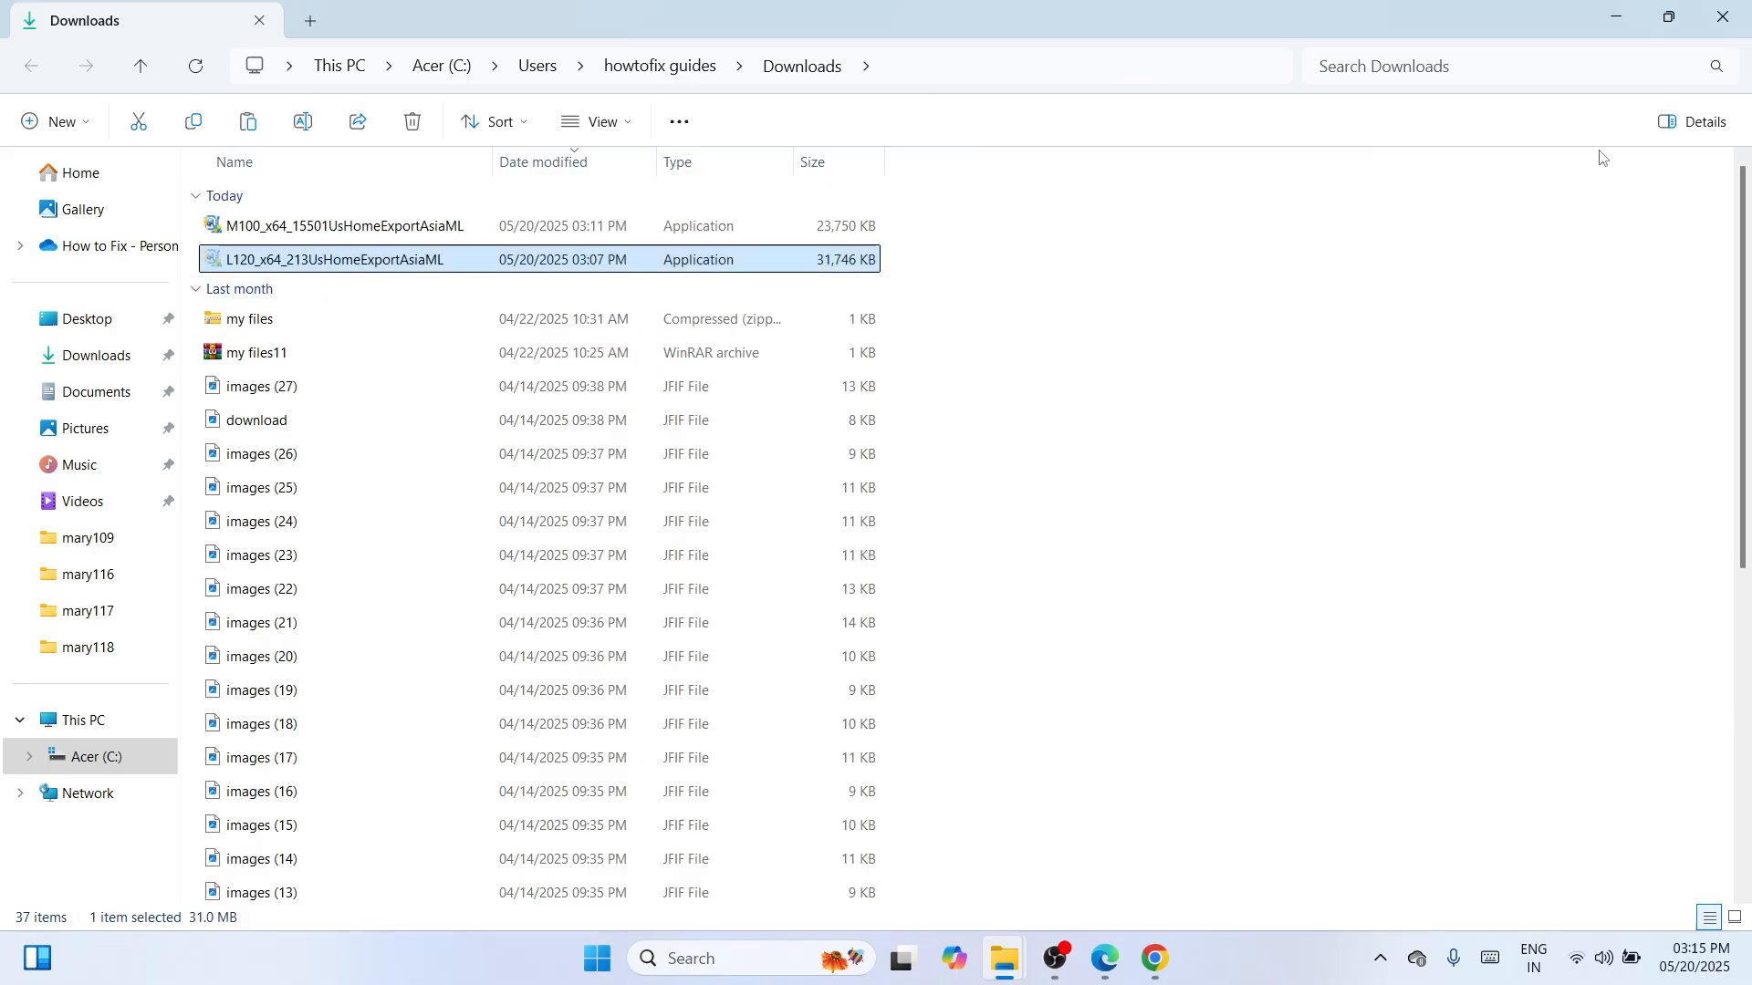
pyautogui.click(1709, 31)
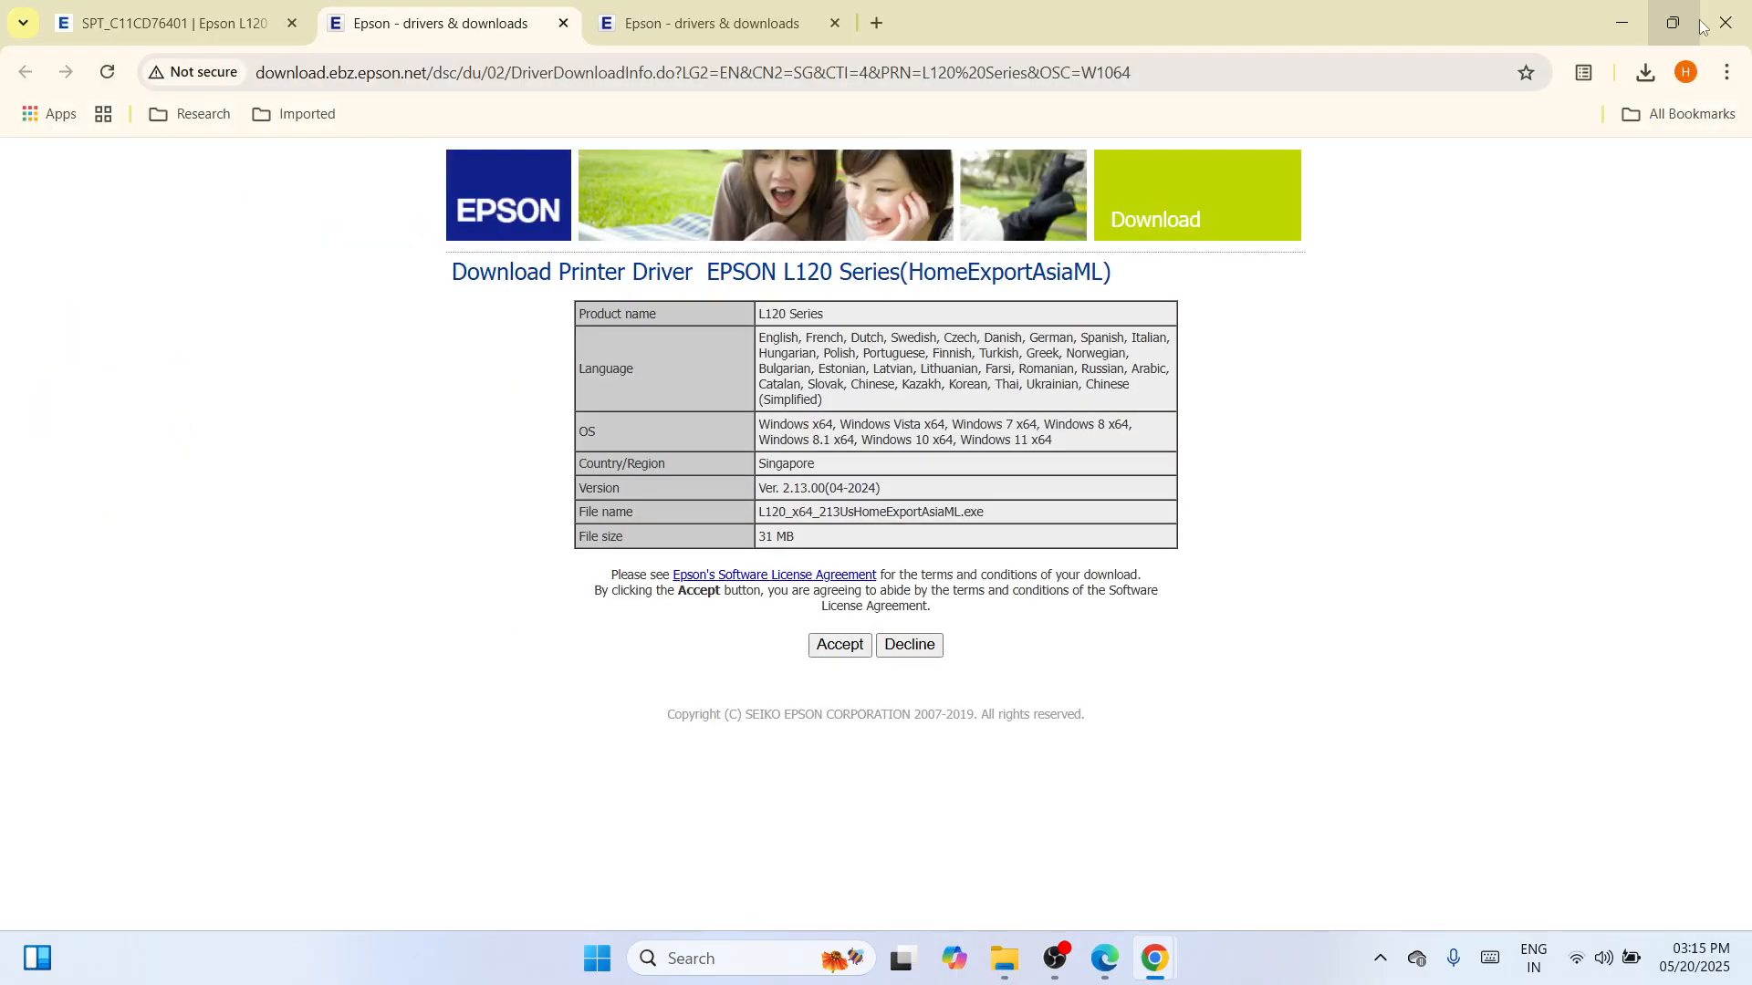
pyautogui.click(1709, 30)
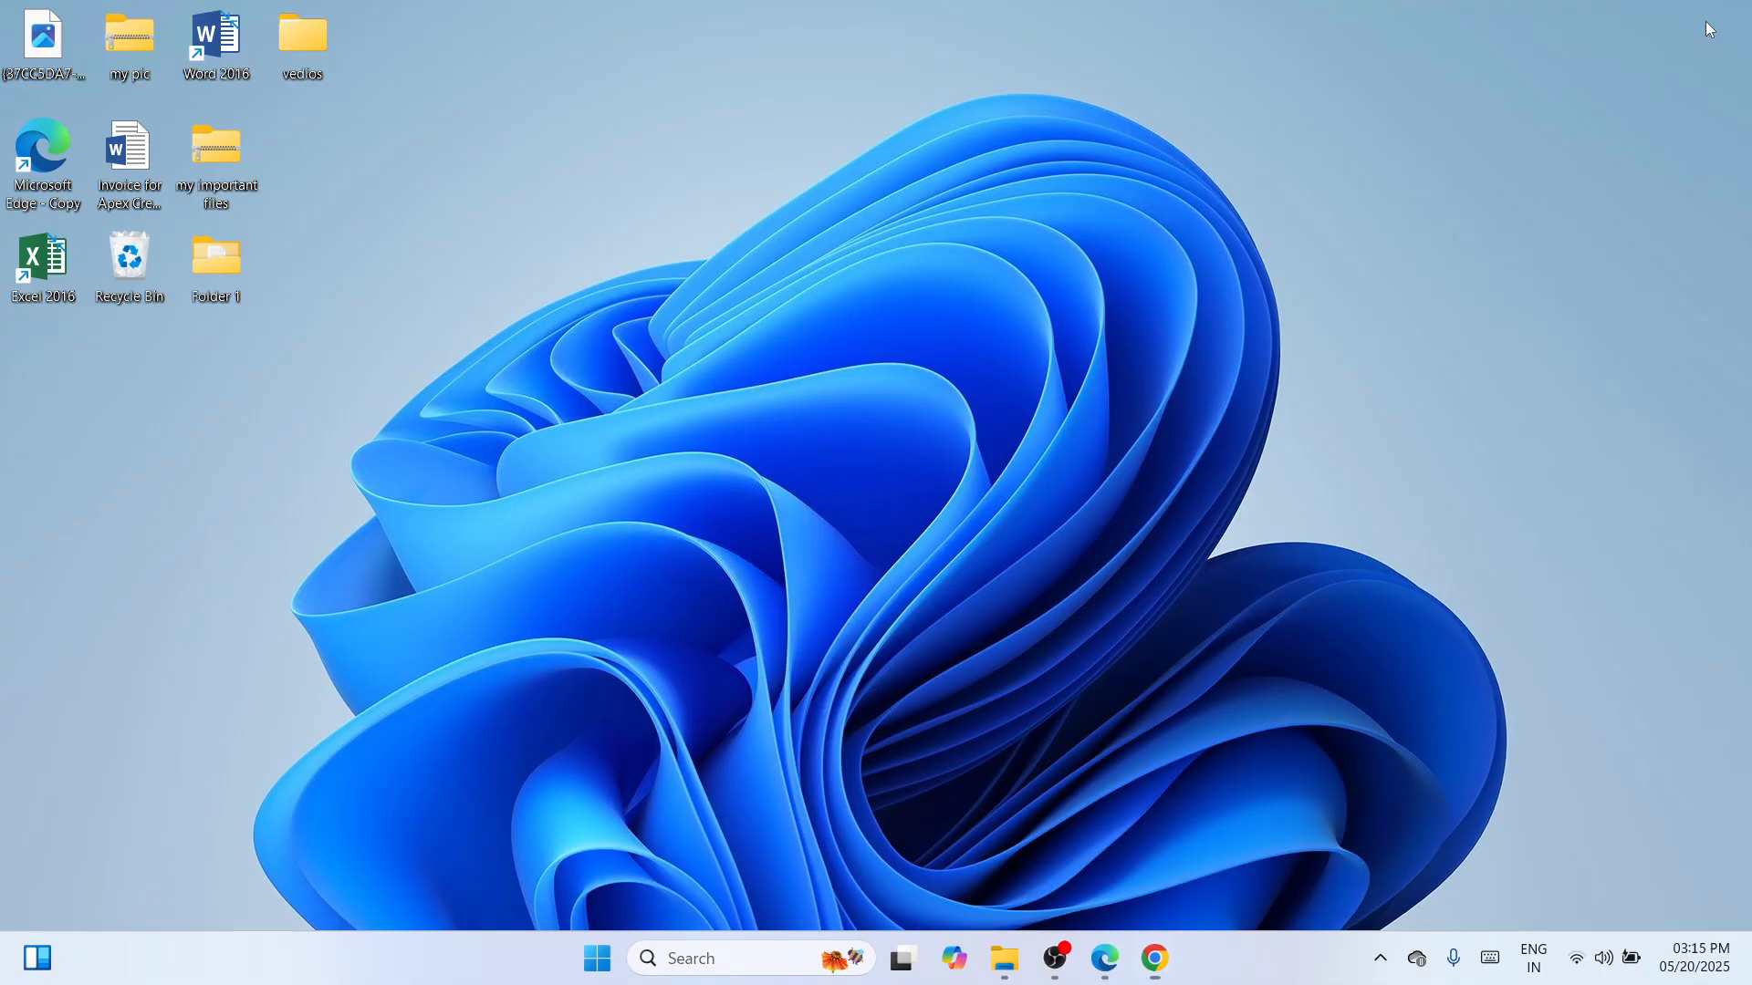
# Paste the L120 installer onto the desktop and move it to the middle.
pyautogui.rightClick(706, 351)
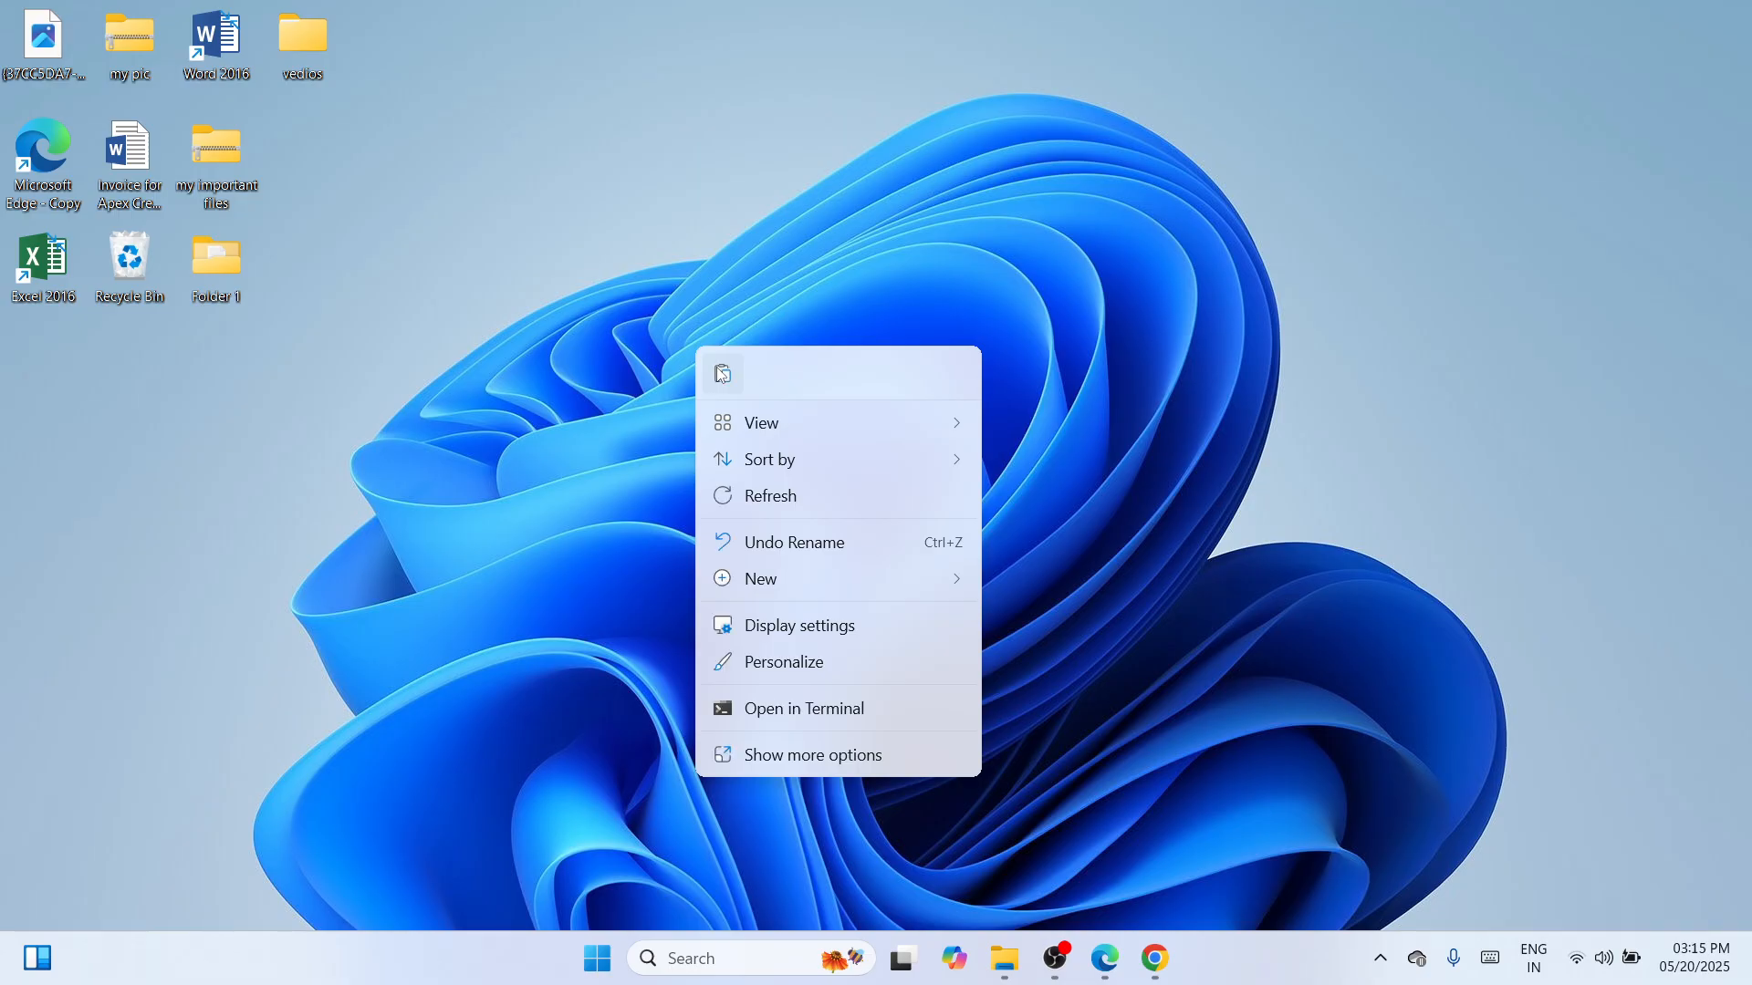
pyautogui.press('Escape')
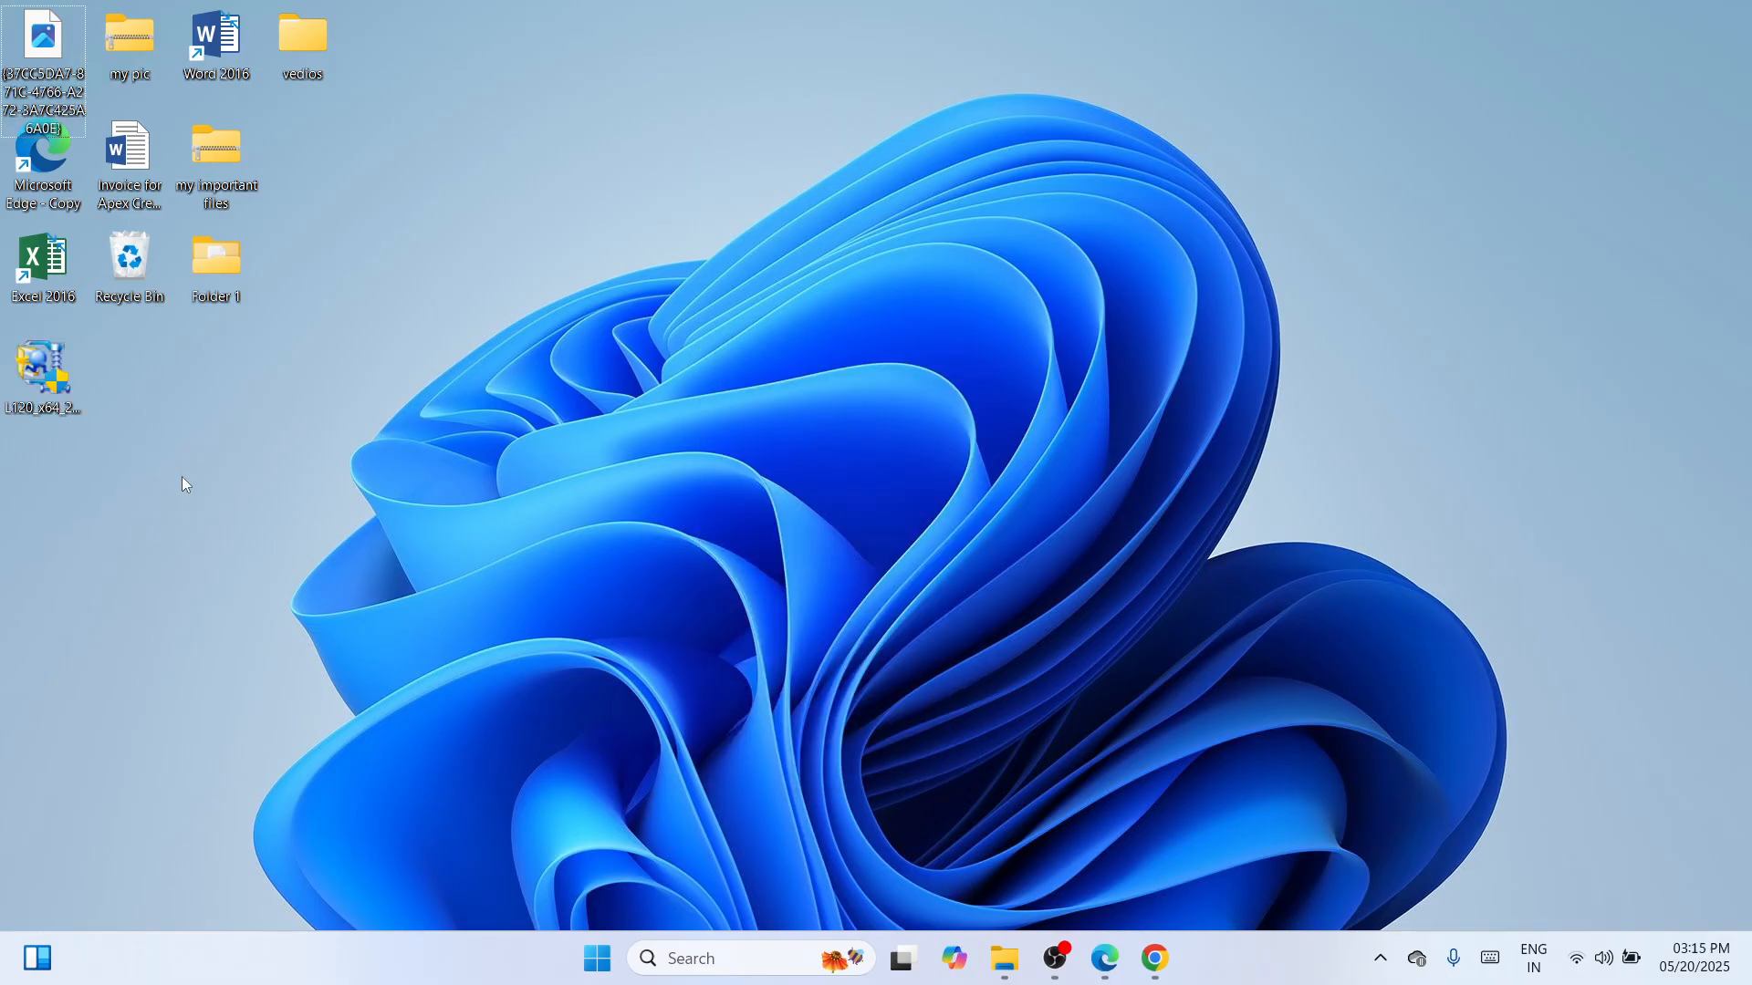
pyautogui.moveTo(39, 365); pyautogui.dragTo(810, 247)
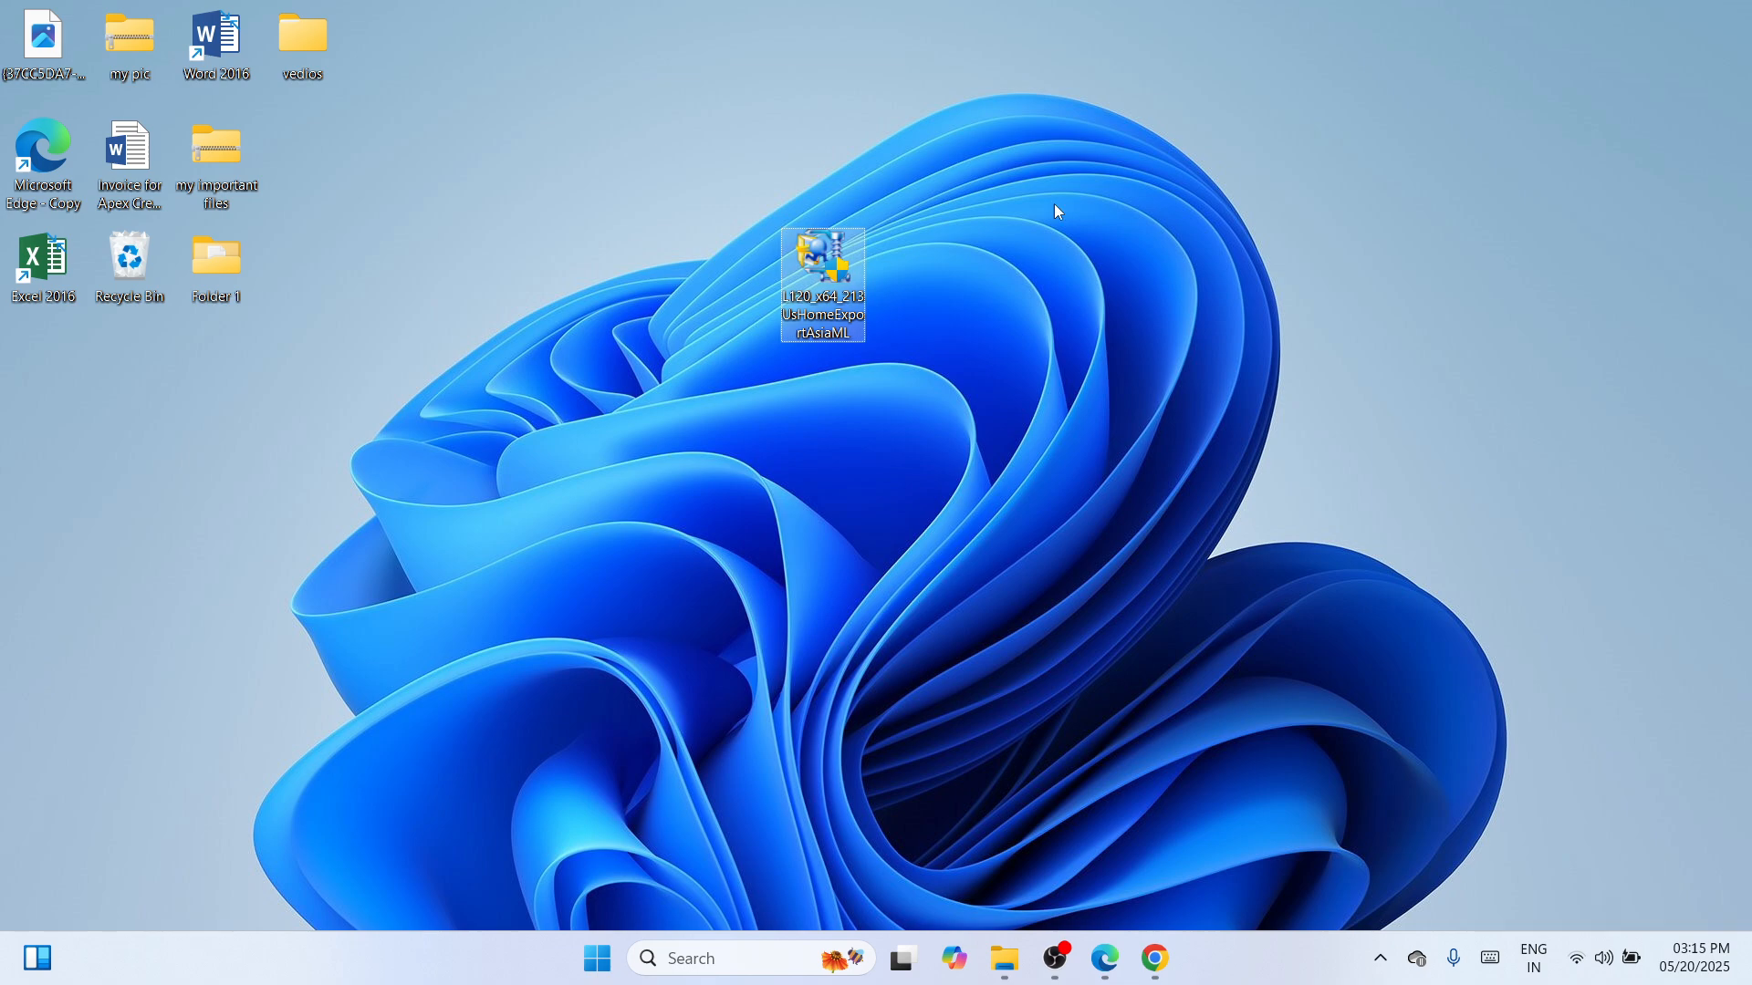
# Extract the installer with WinRAR to an L120_x64_213UsHomeExportAsiaML folder and move the icon below Folder 1.
pyautogui.rightClick(804, 245)
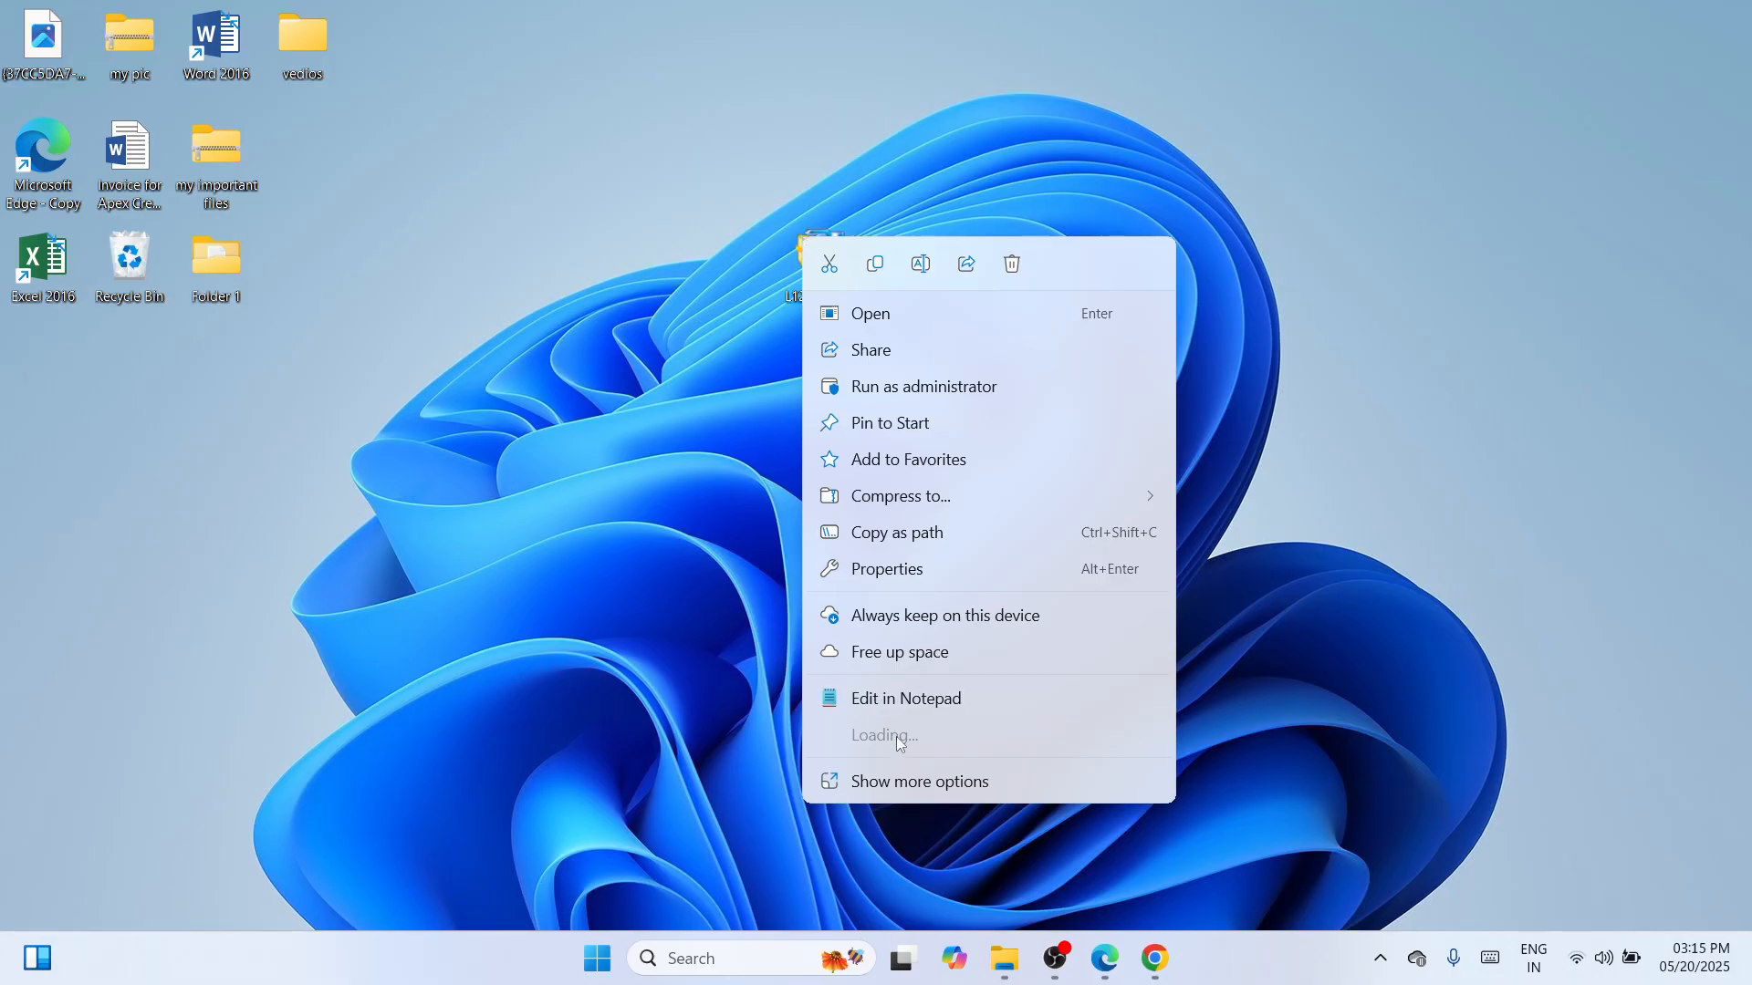
pyautogui.moveTo(901, 737)
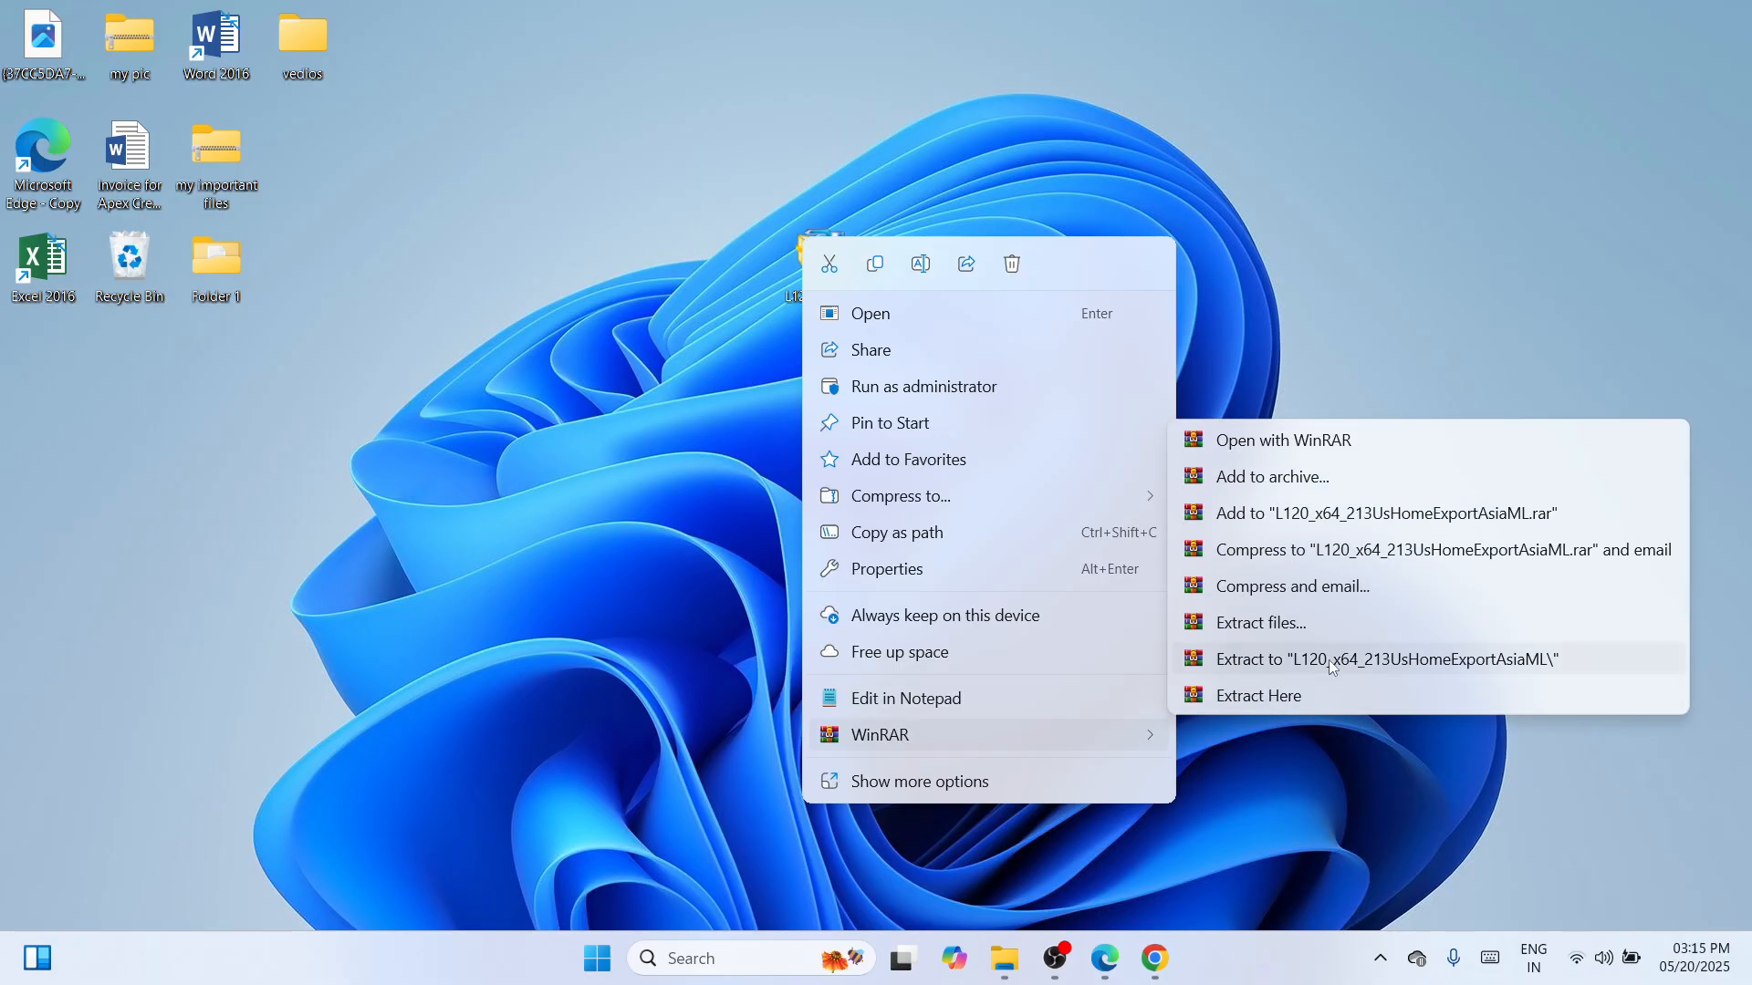
pyautogui.click(1343, 652)
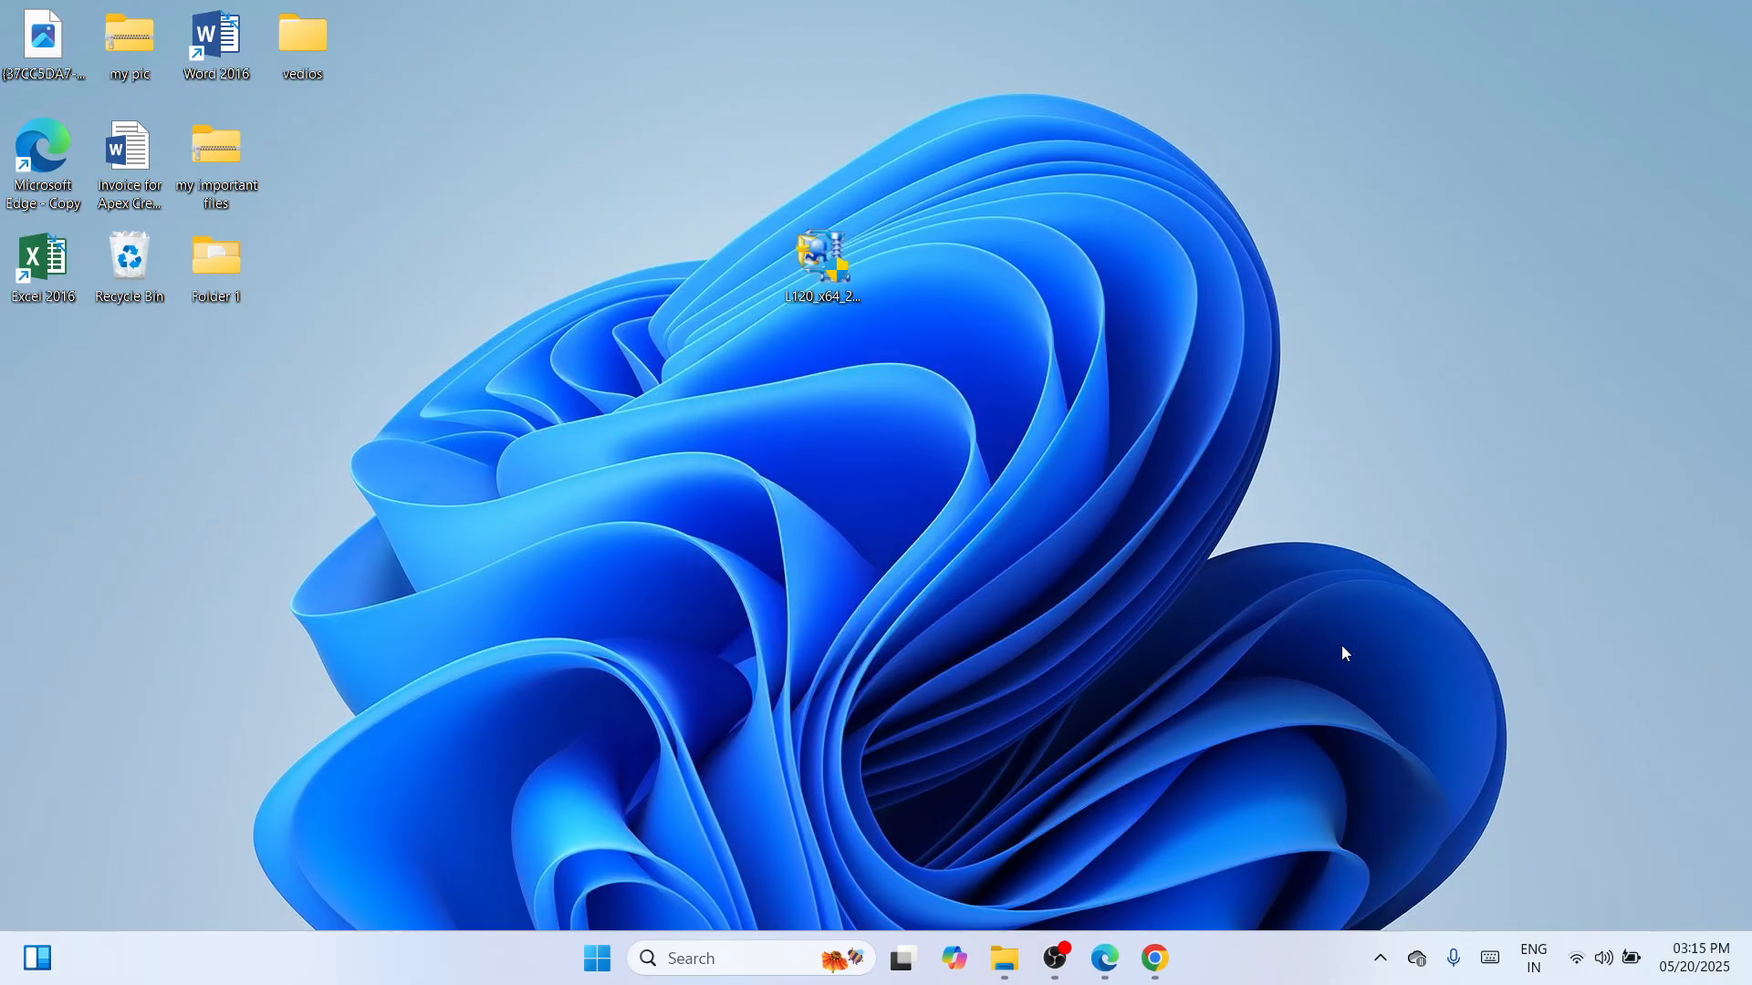
pyautogui.moveTo(847, 249); pyautogui.dragTo(271, 354)
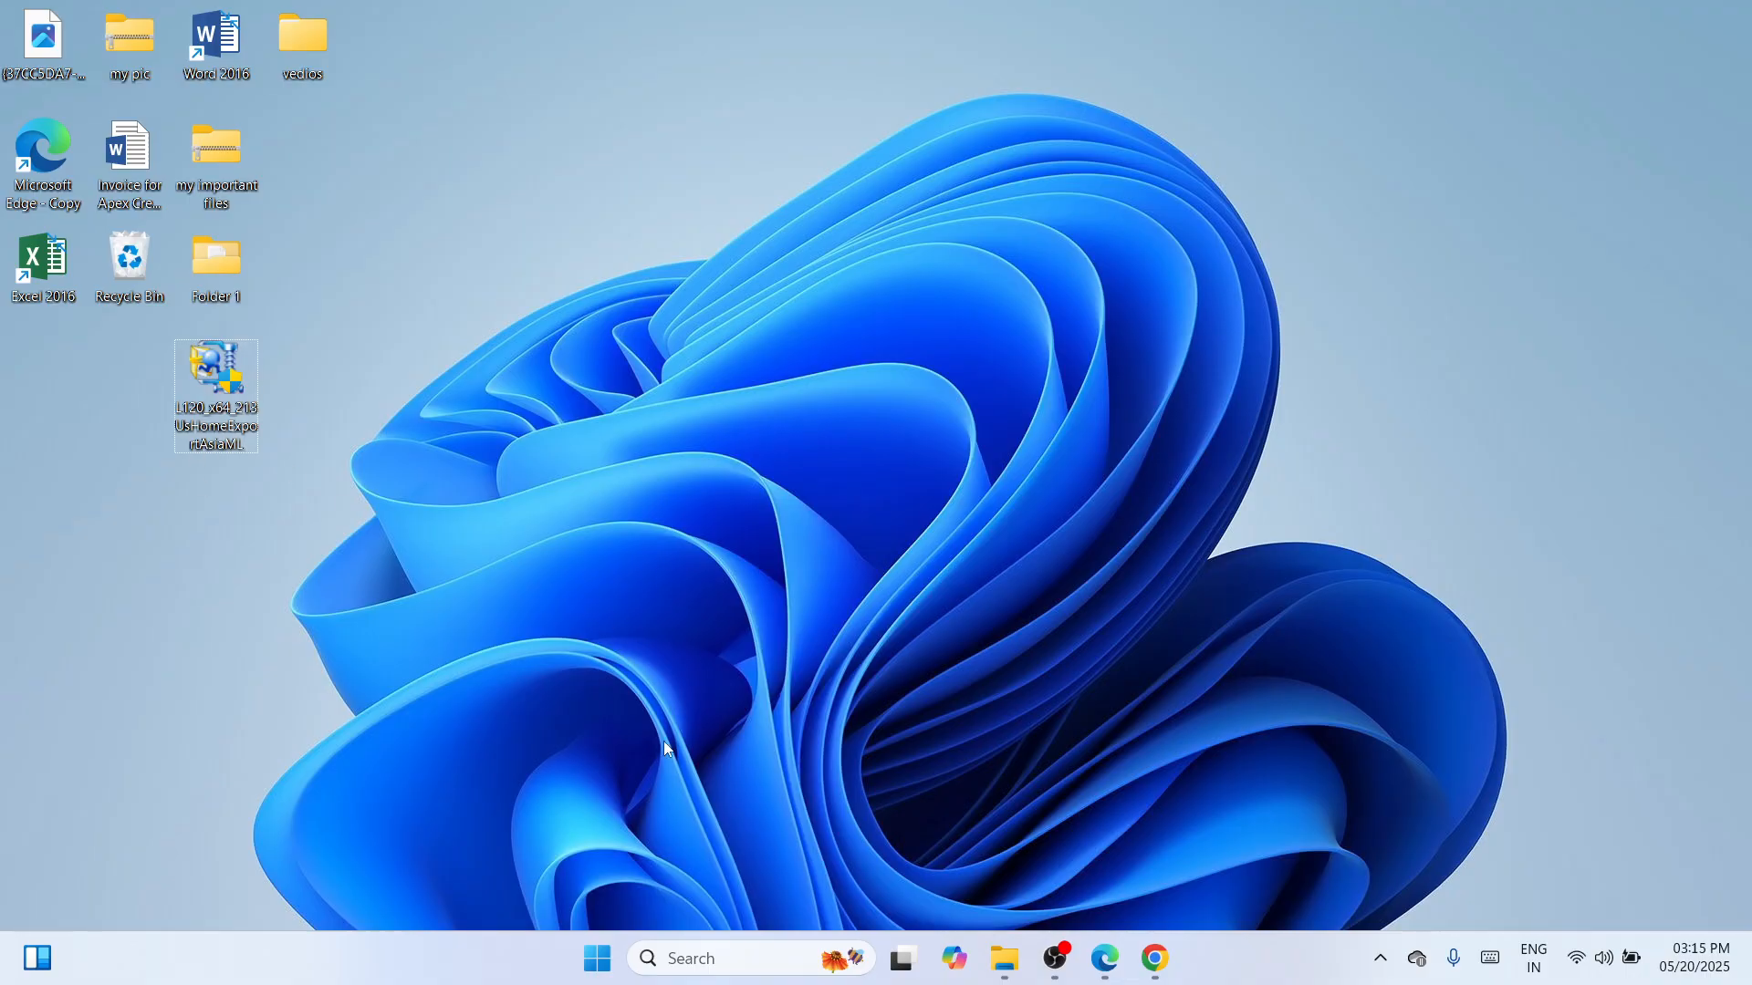
# Check the extracted L120_x64_213UsHomeExportAsiaML folder in the Desktop folder, then close File Explorer.
pyautogui.press('super+e')
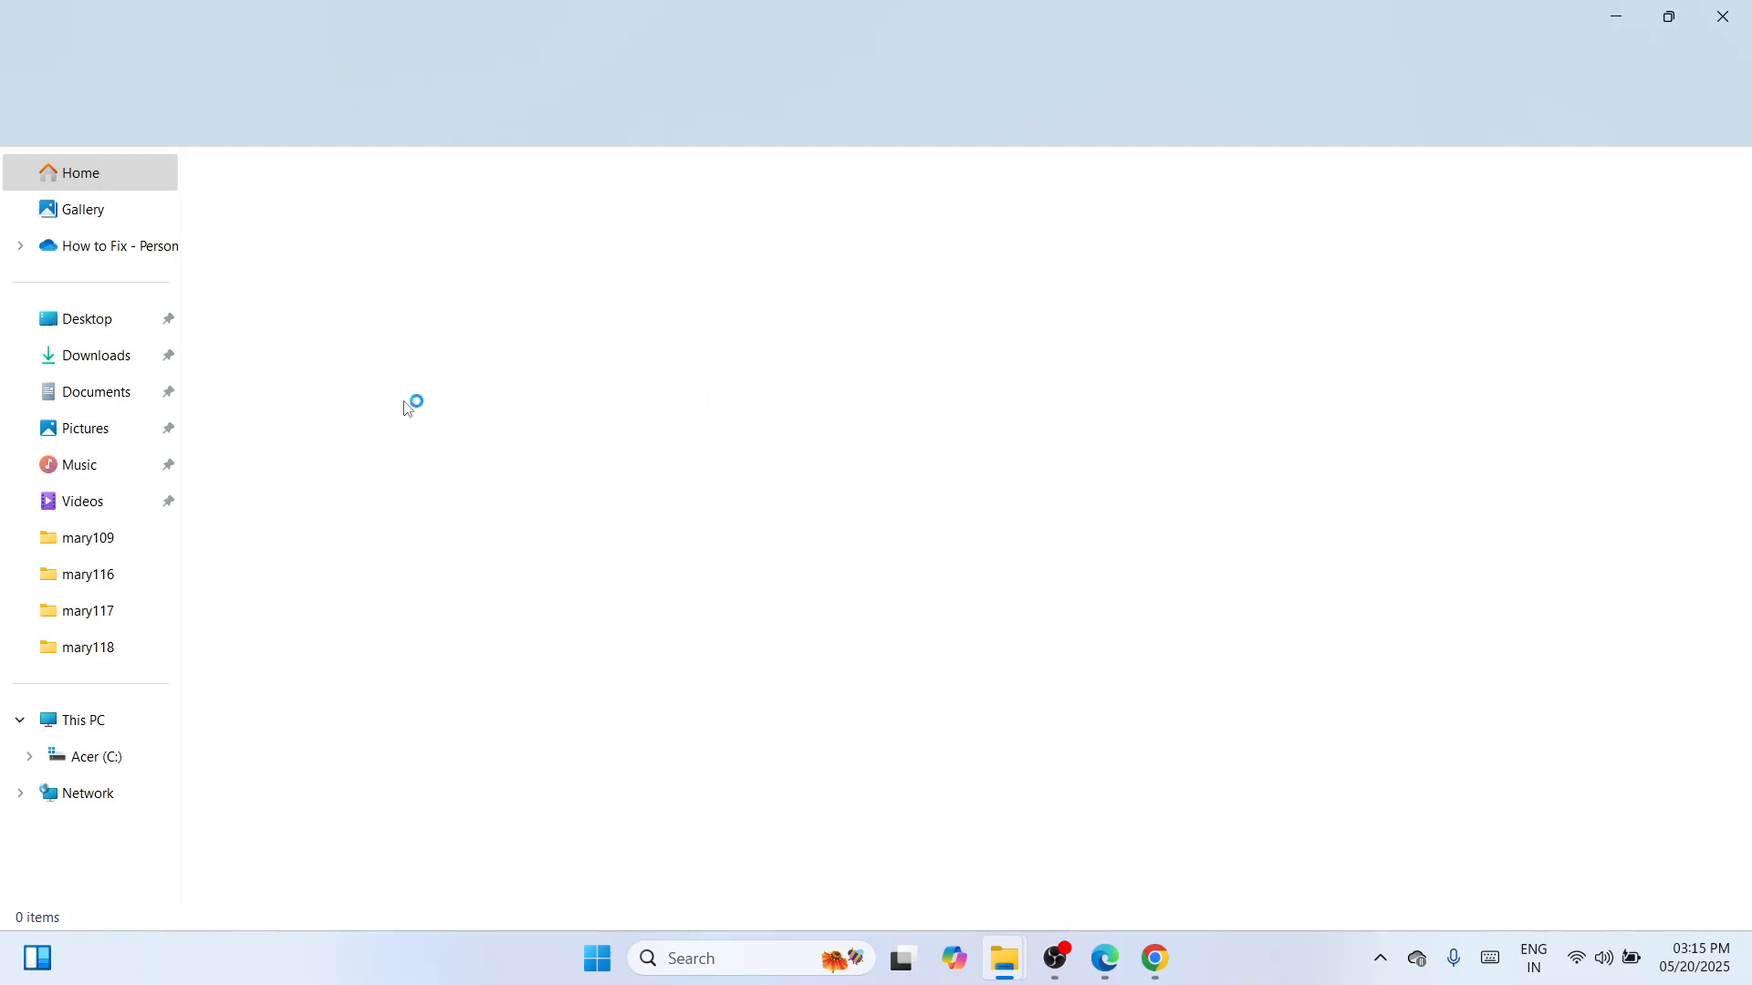
pyautogui.click(79, 326)
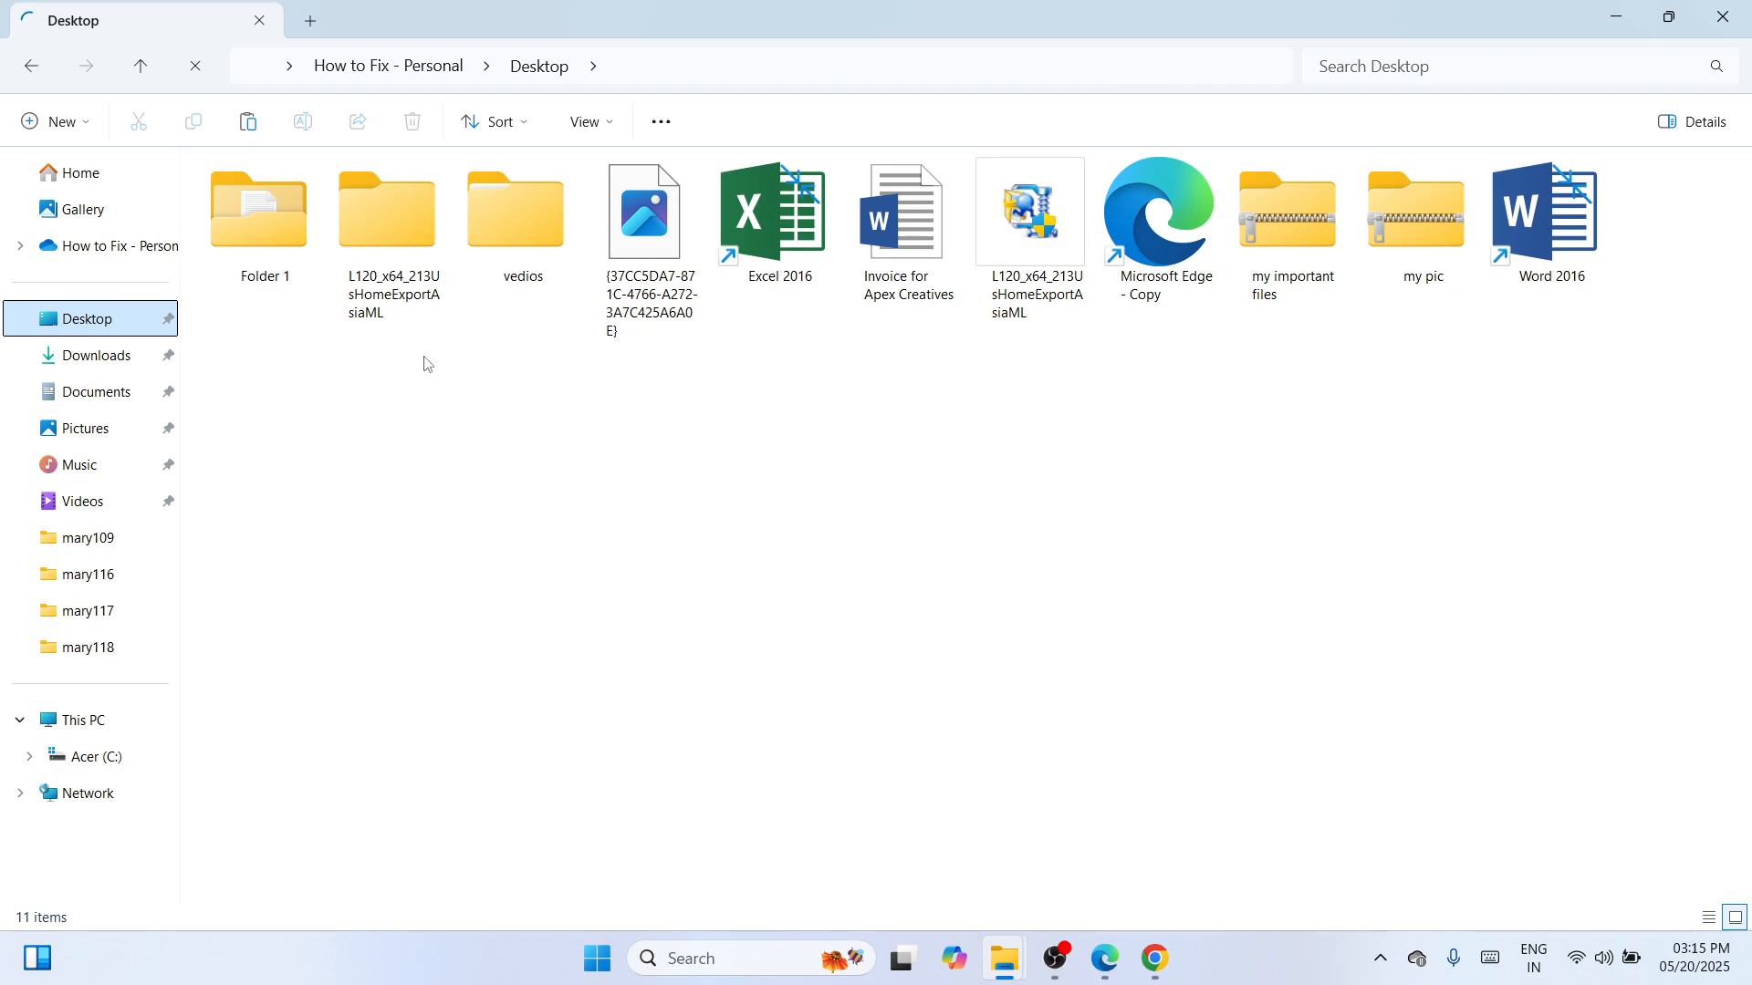
pyautogui.click(407, 211)
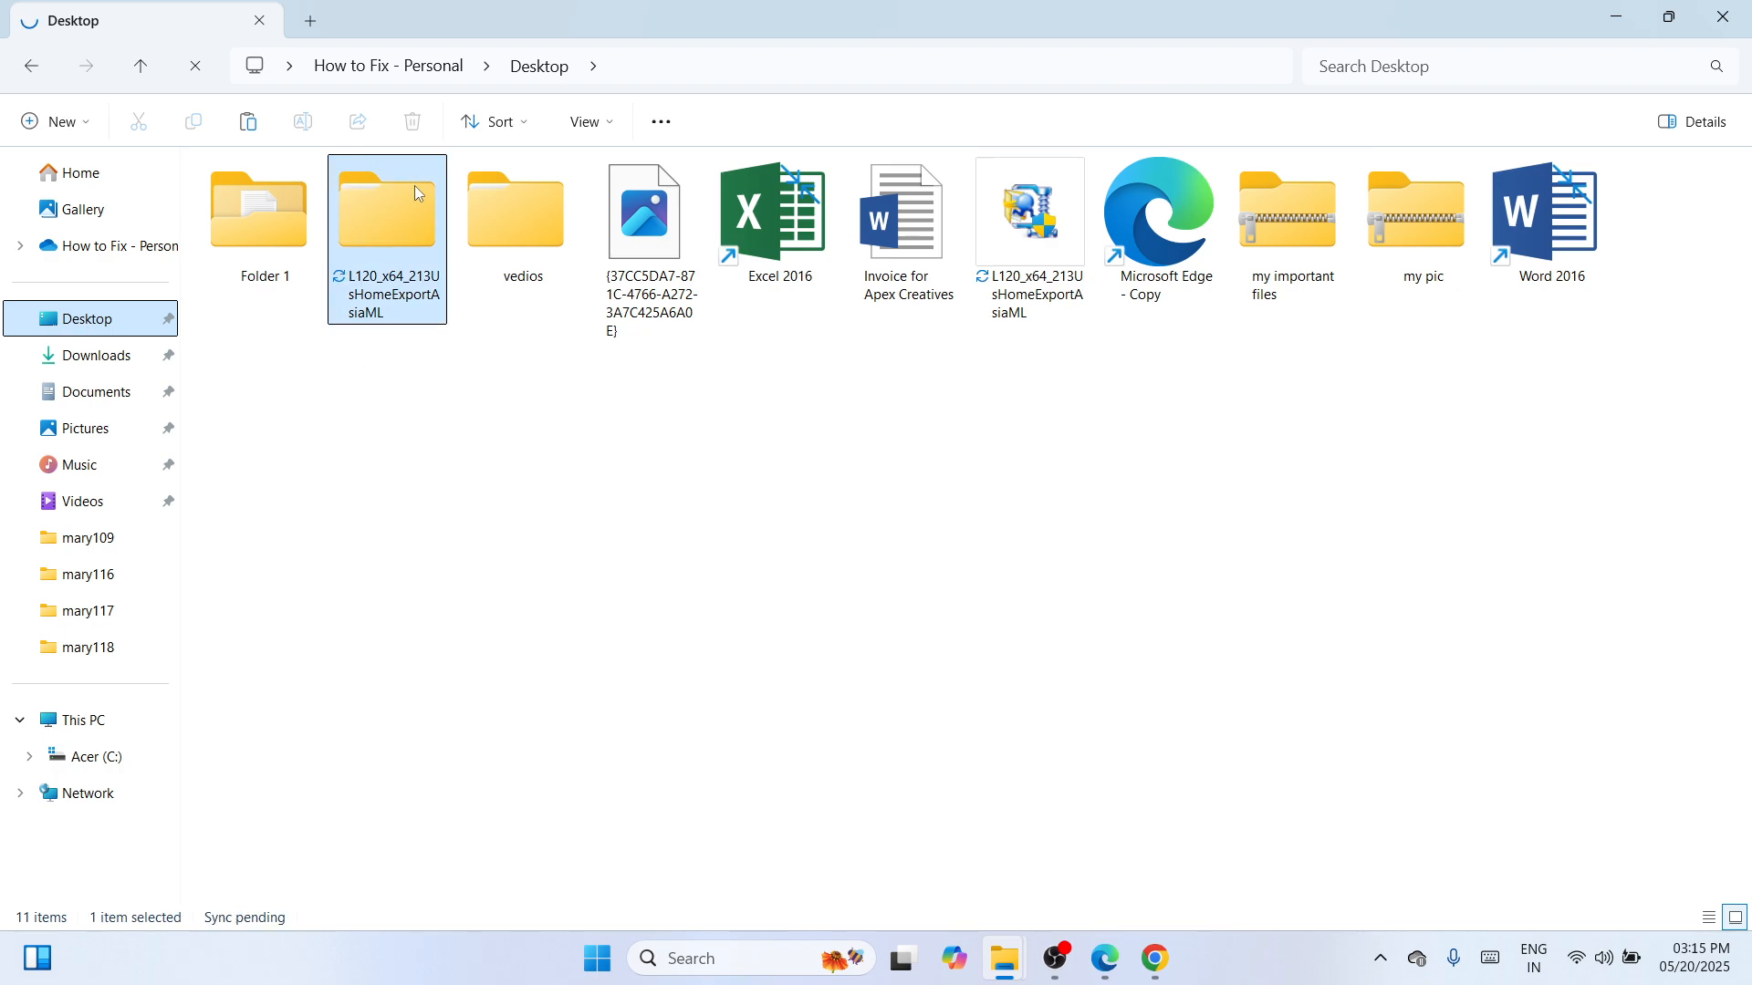
pyautogui.click(552, 637)
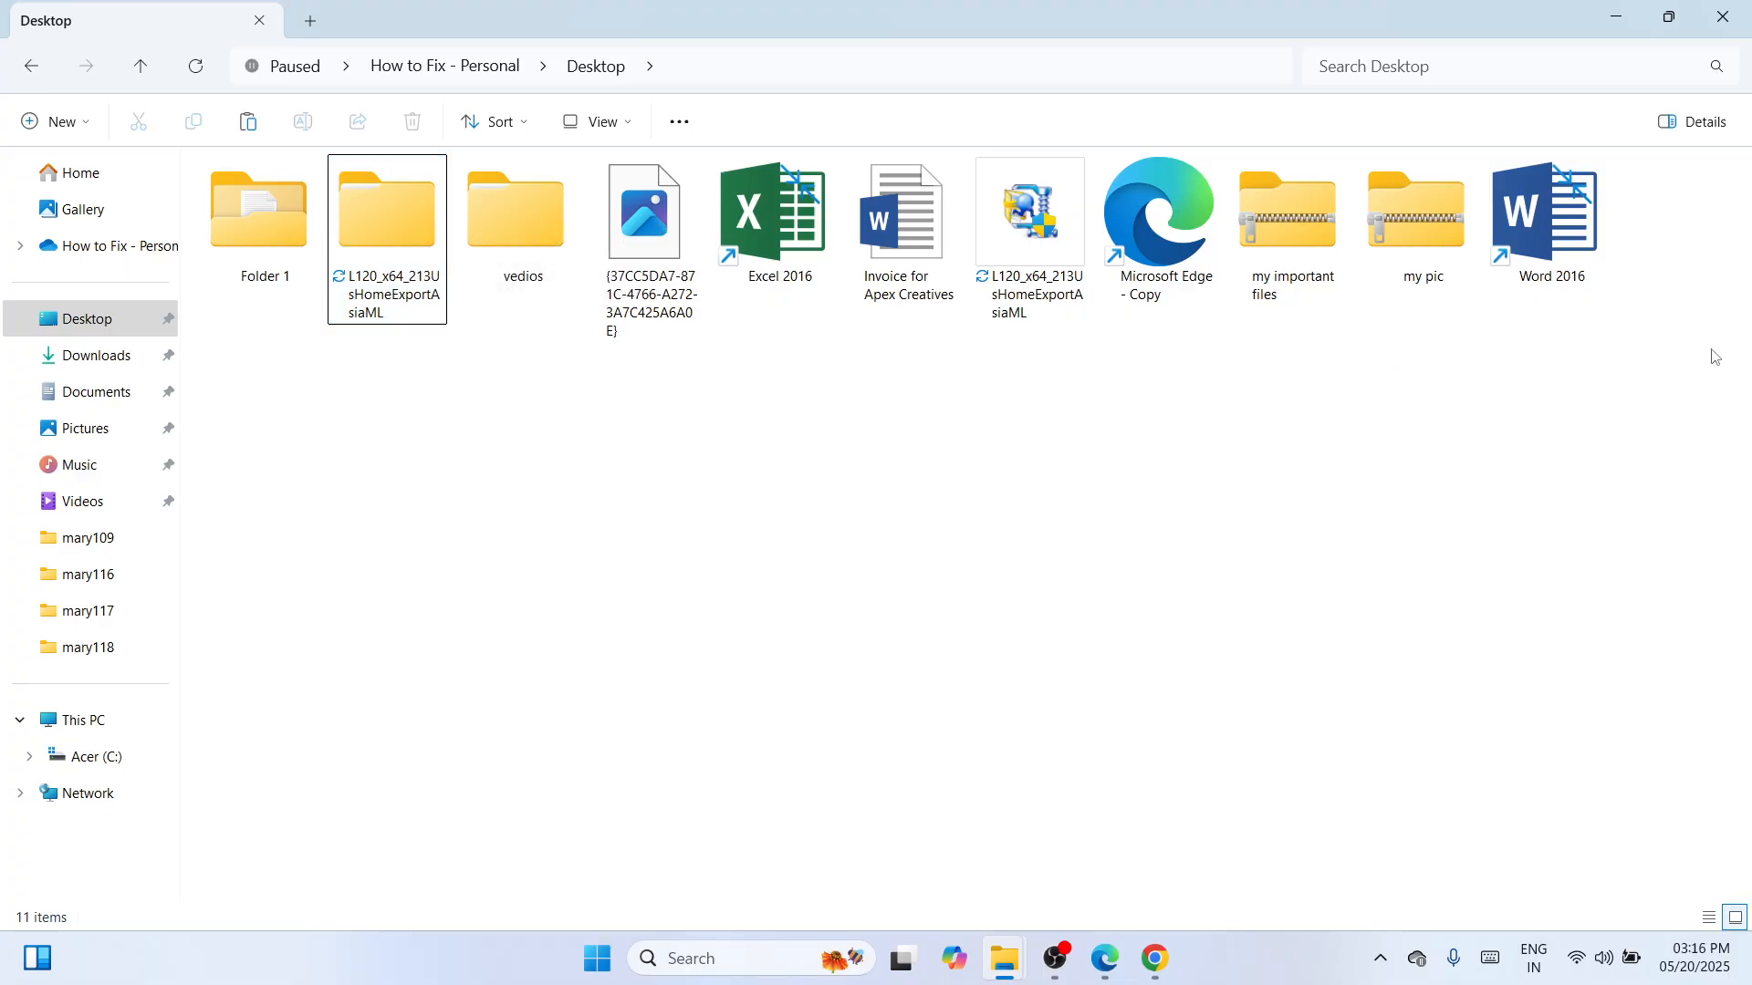
pyautogui.click(1729, 16)
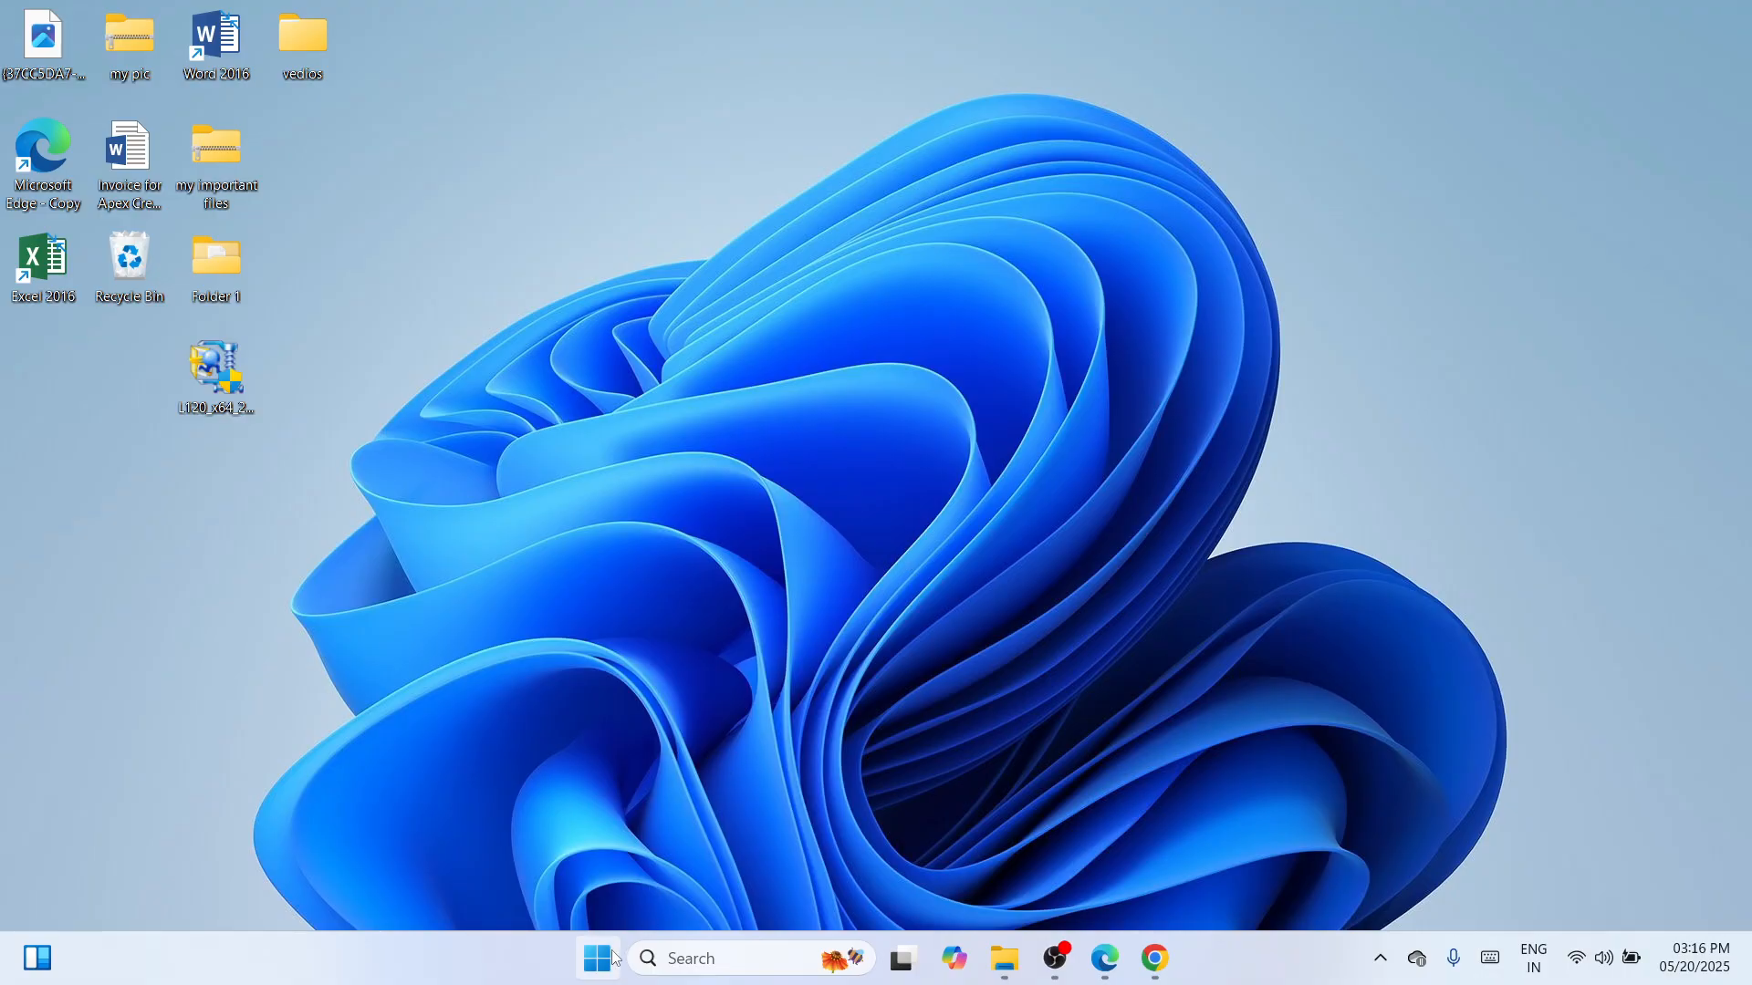
# Go to Settings > Bluetooth & devices > Printers & scanners and choose to add a printer manually.
pyautogui.rightClick(610, 958)
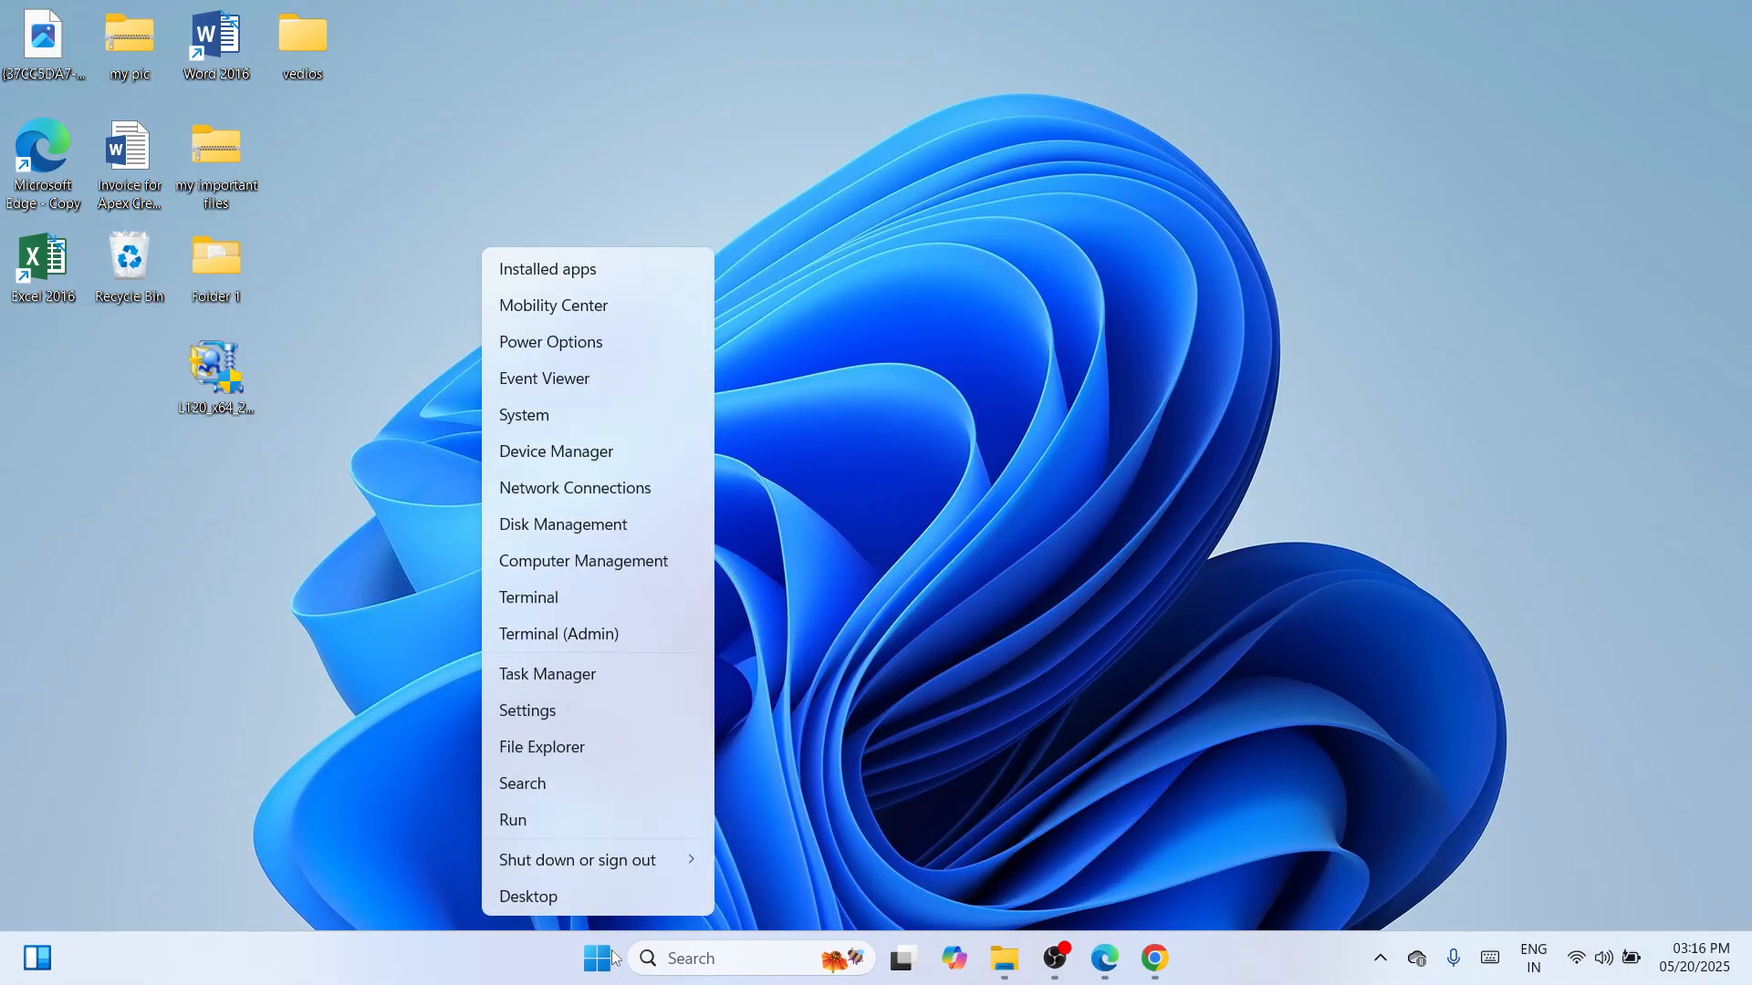
pyautogui.click(585, 721)
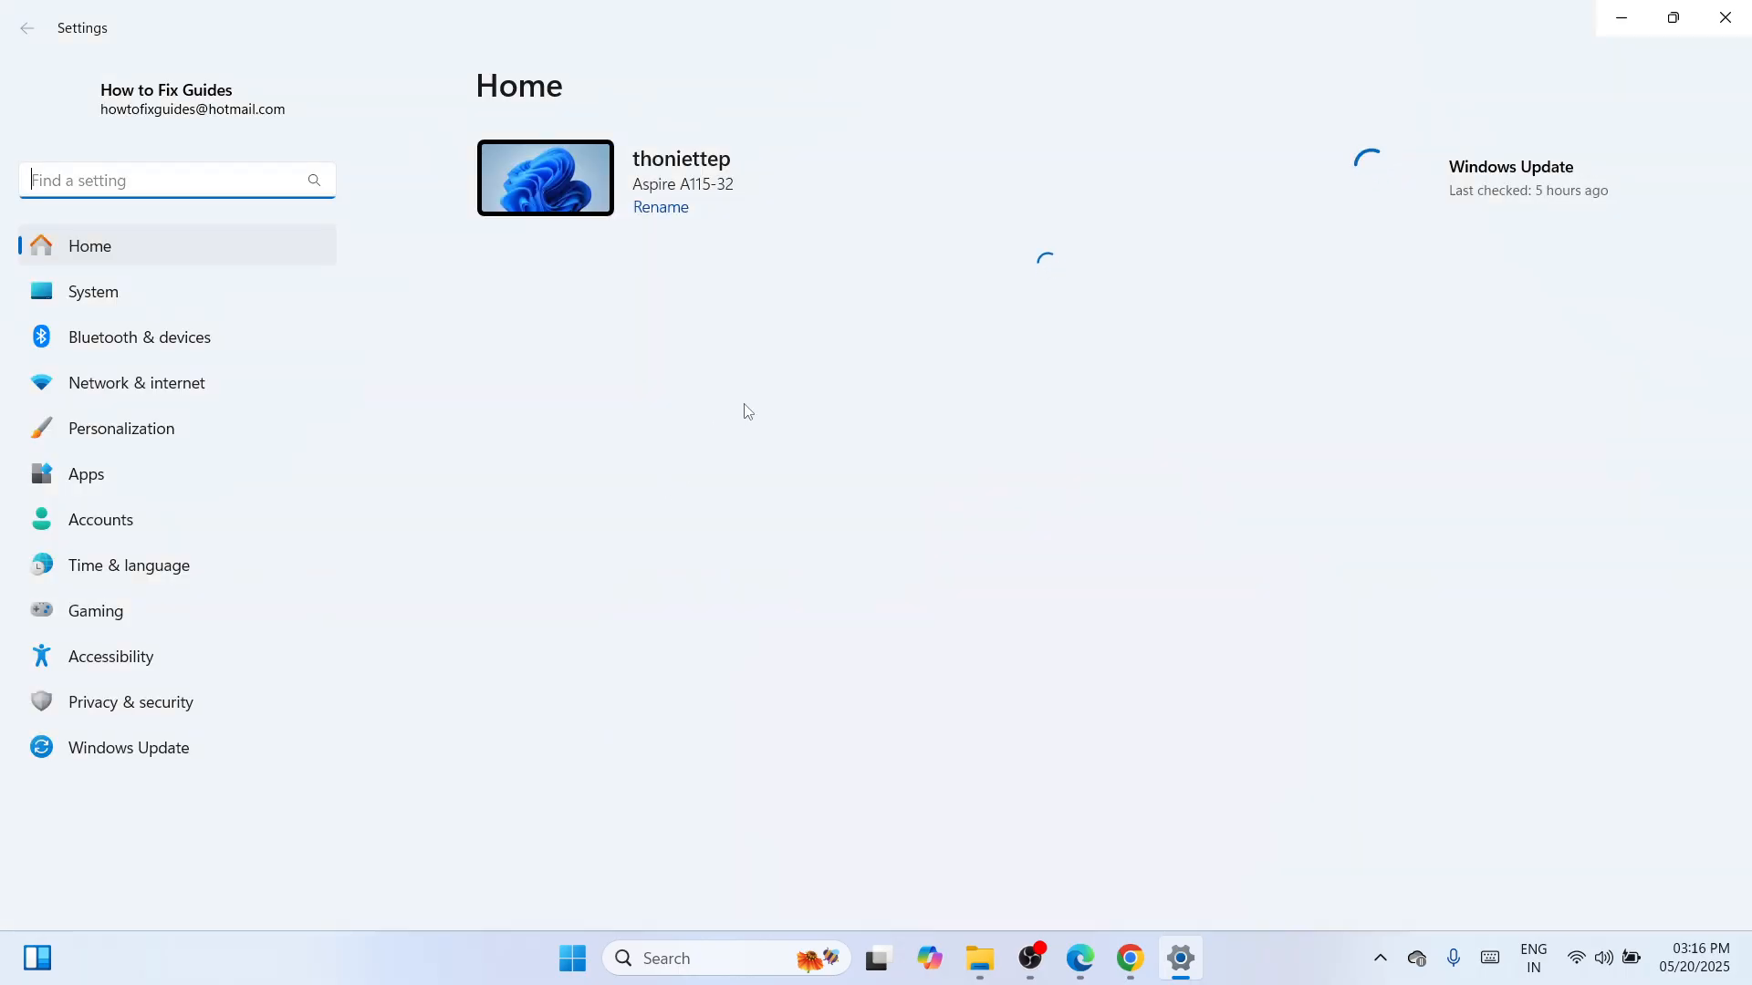
pyautogui.click(107, 347)
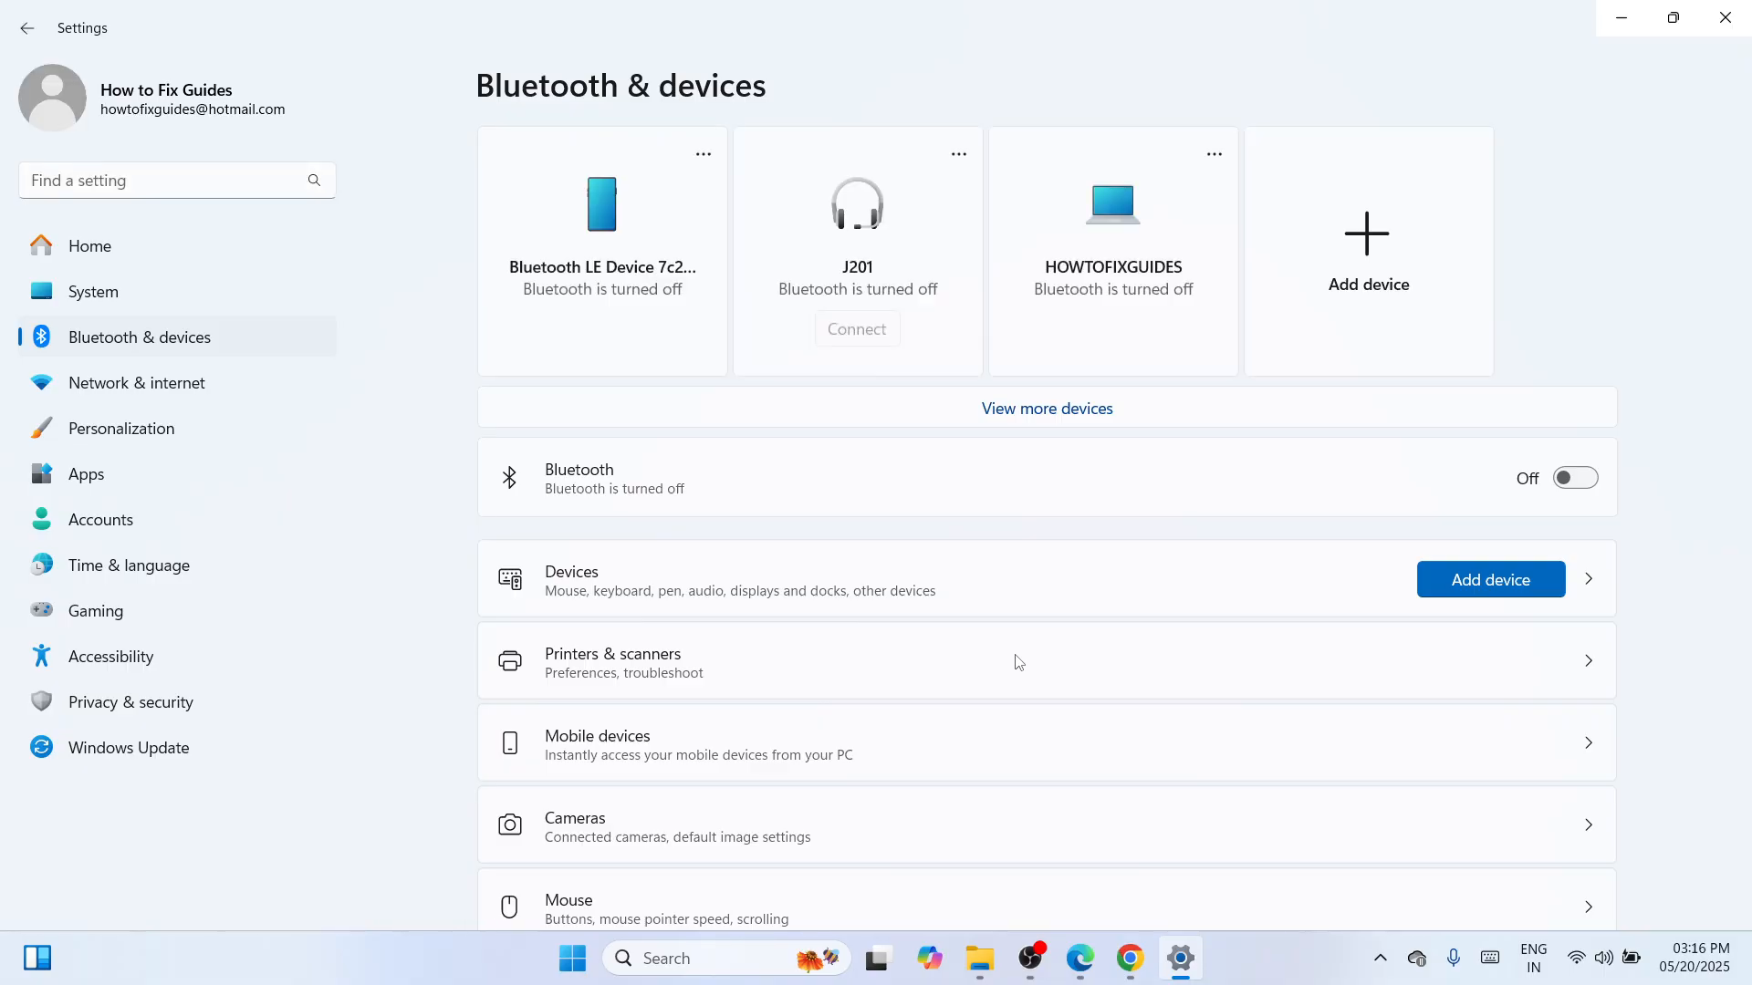
pyautogui.click(1018, 662)
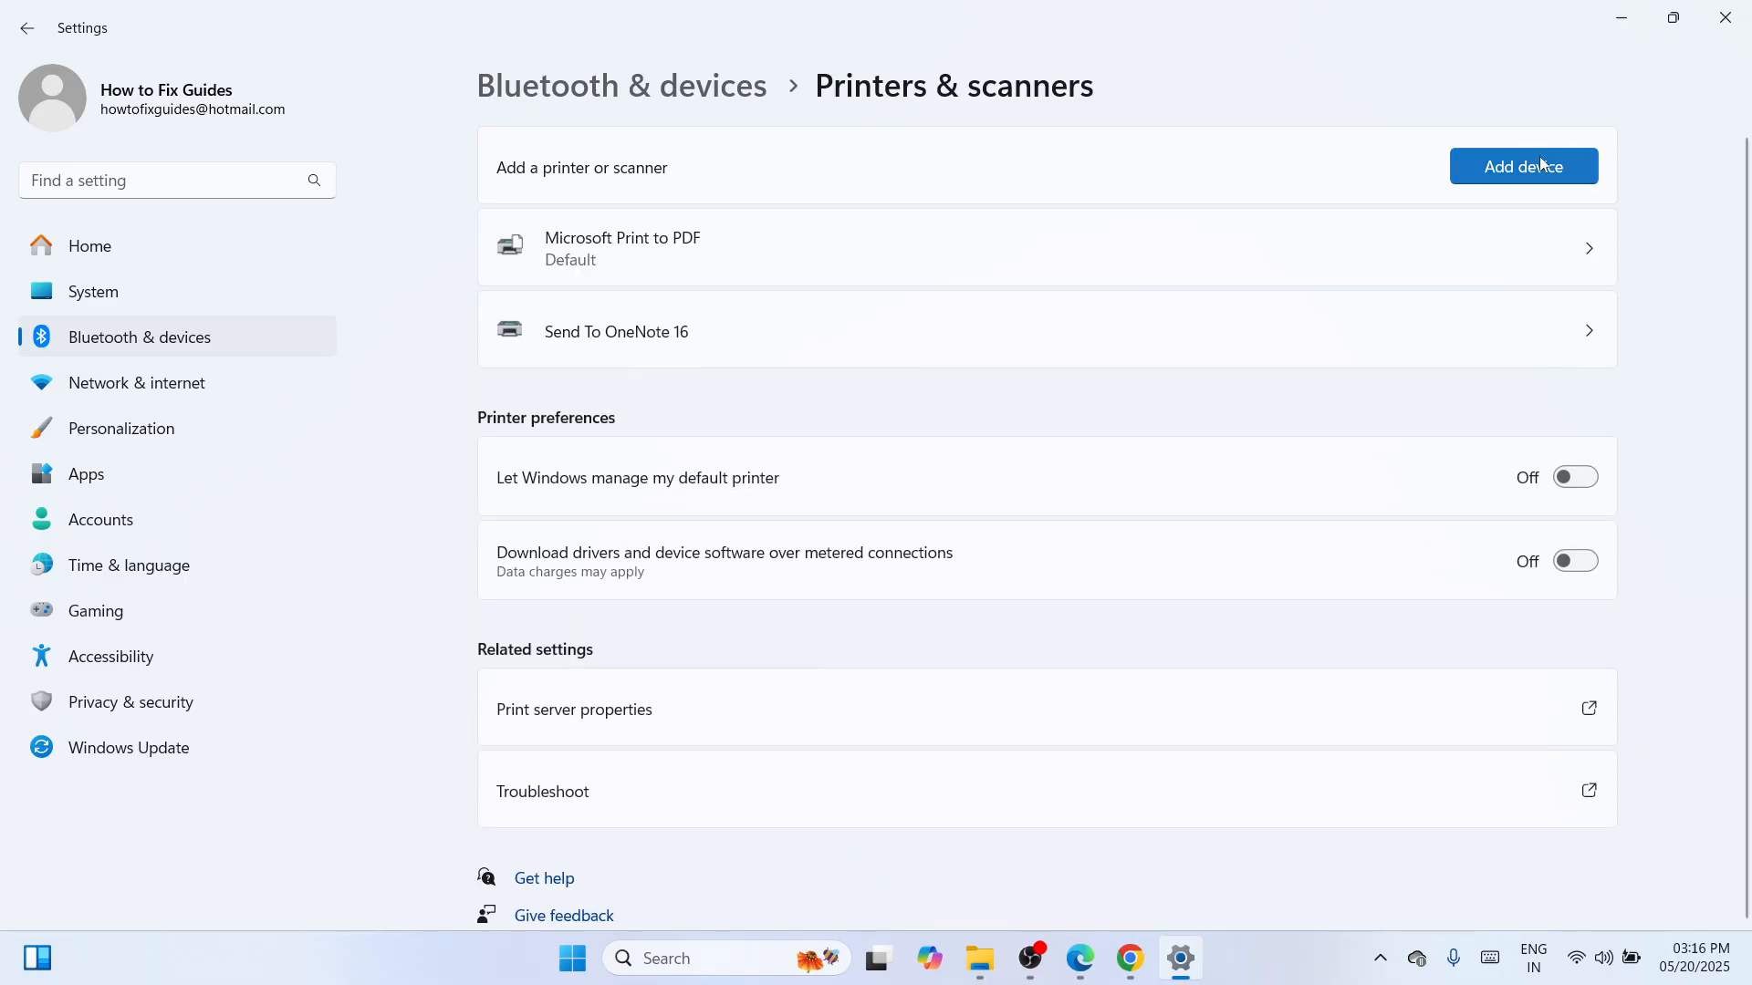
pyautogui.click(1540, 159)
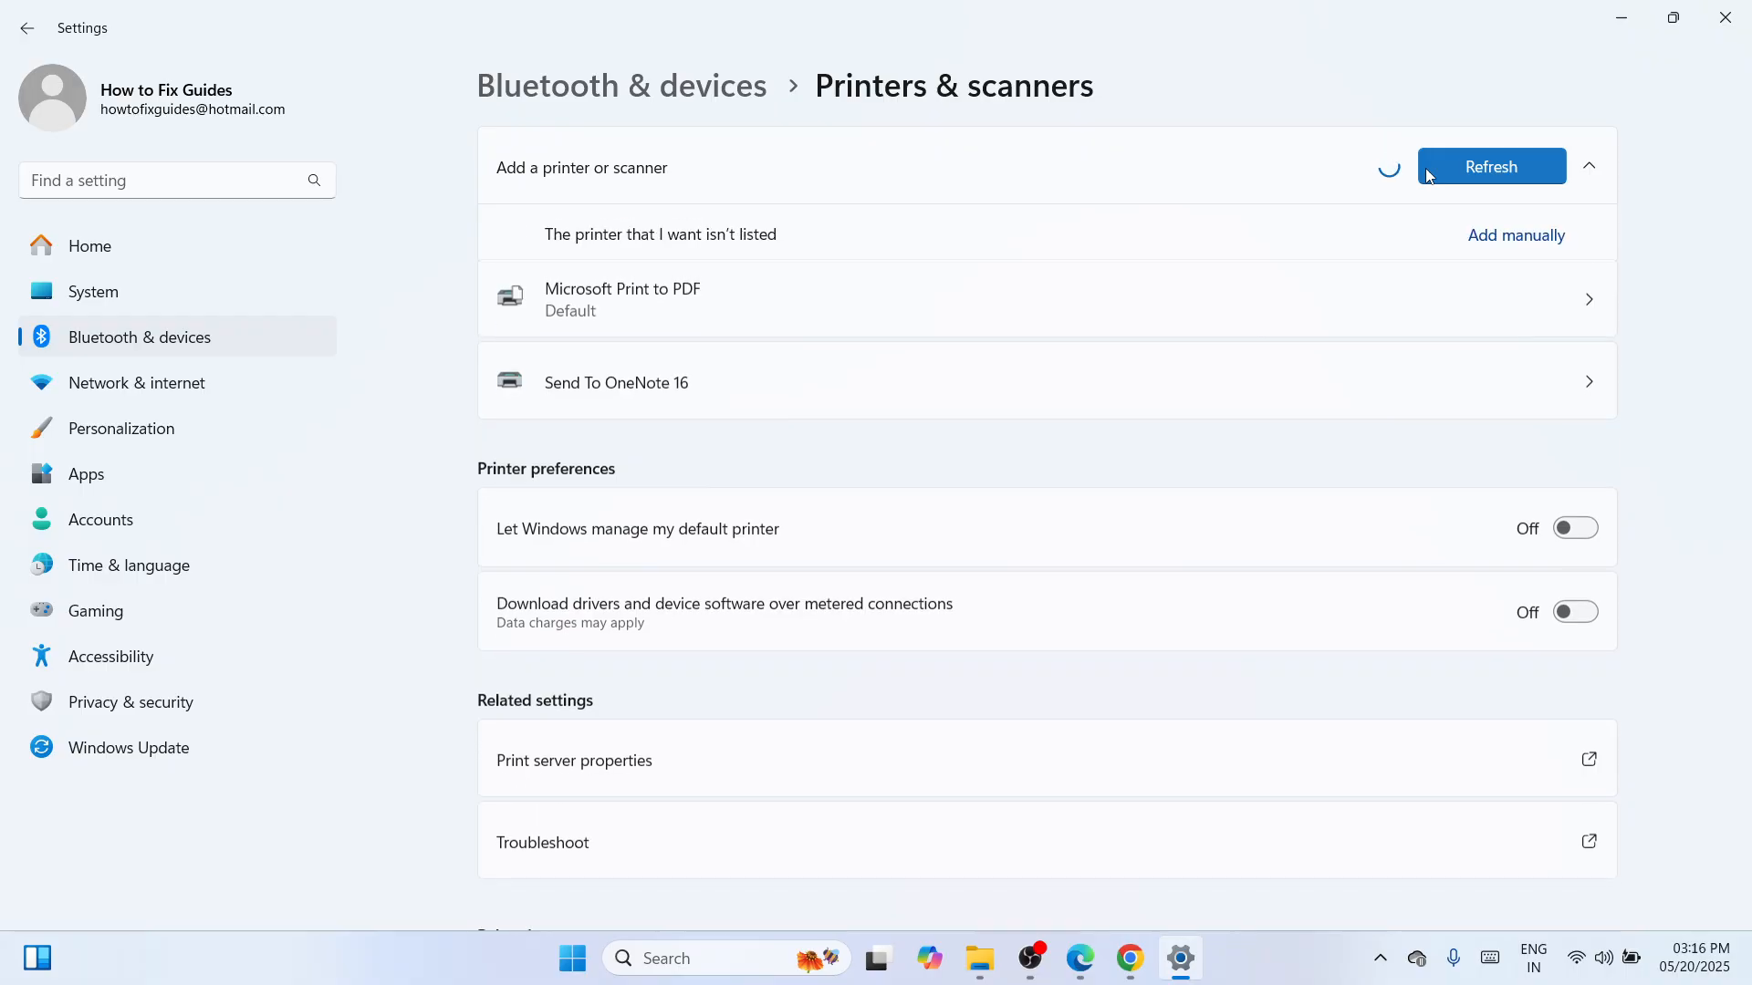
pyautogui.click(1510, 237)
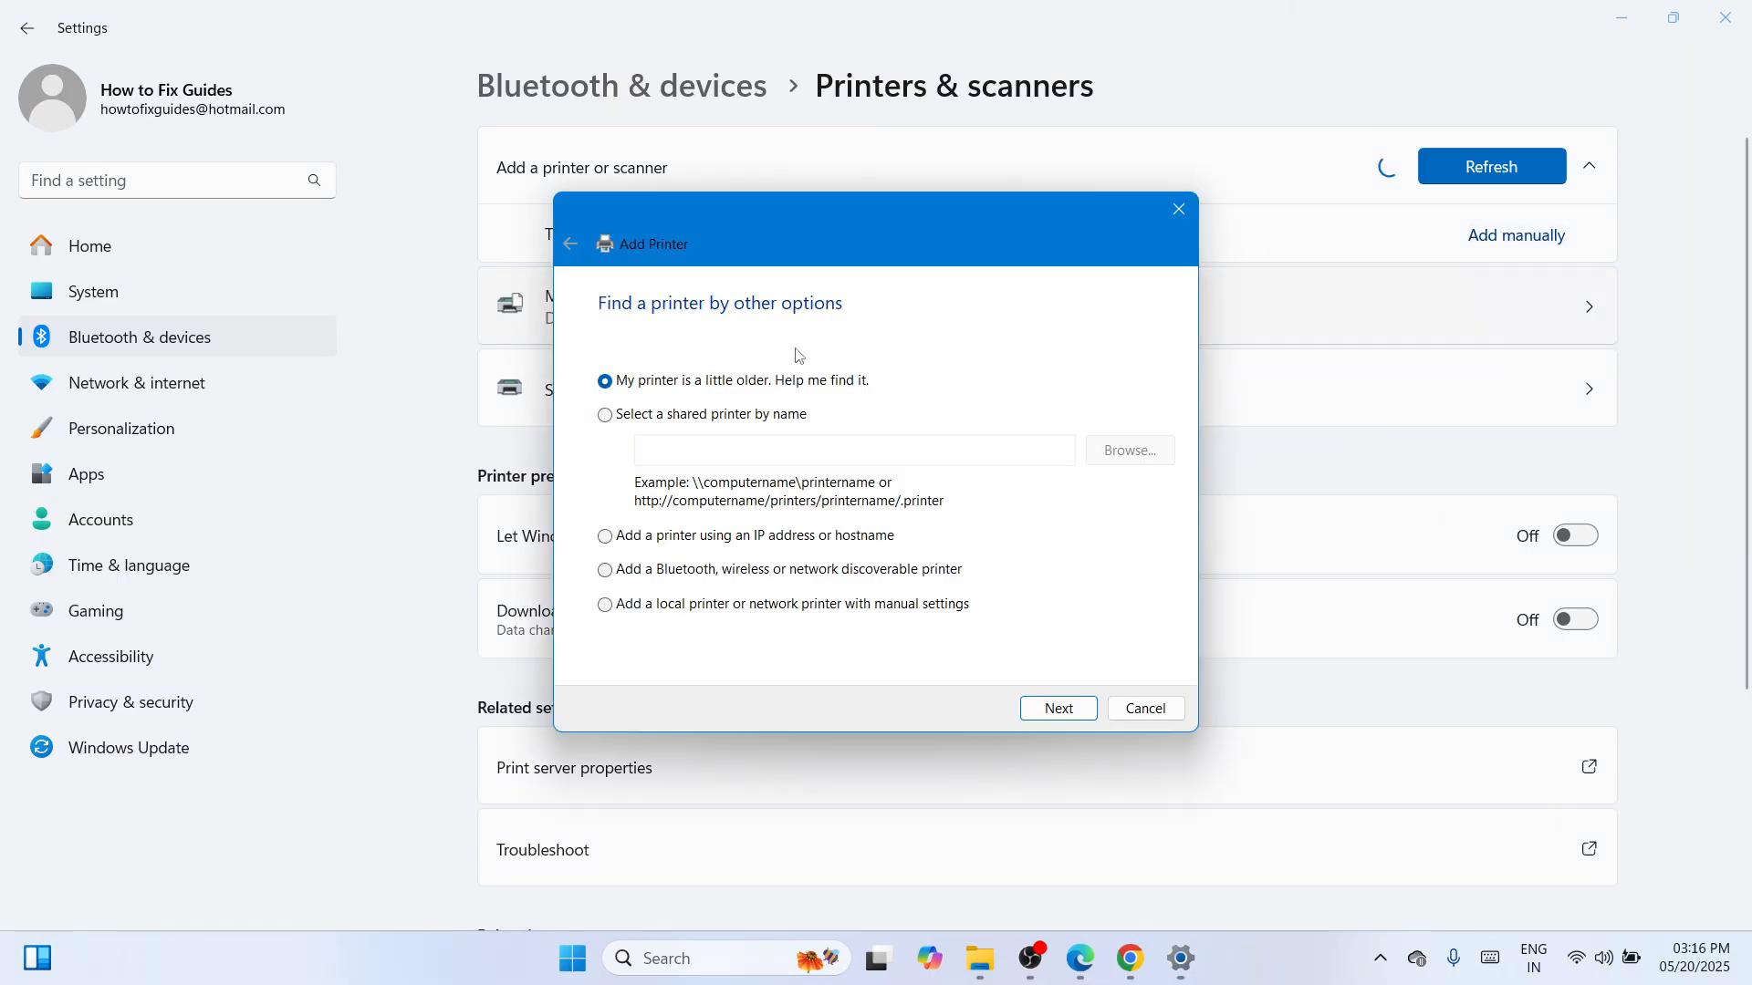
# Add a local printer with manual settings on existing port USB001 and continue to driver installation.
pyautogui.click(796, 607)
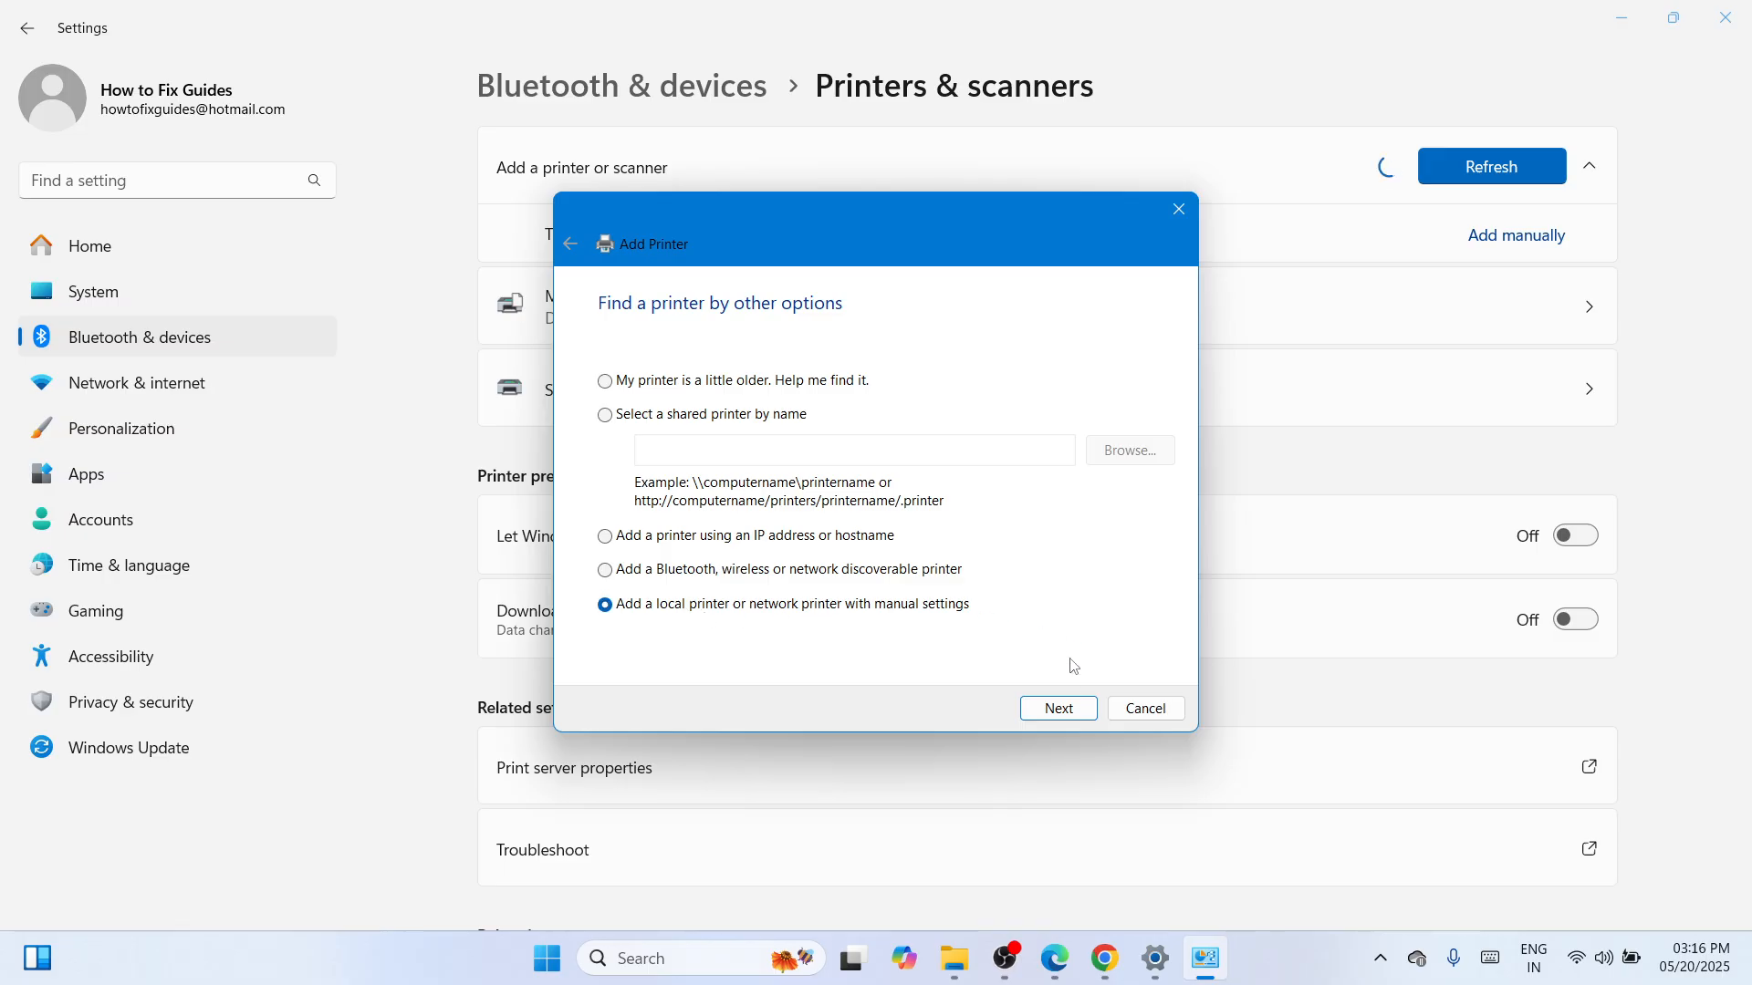
pyautogui.click(1067, 709)
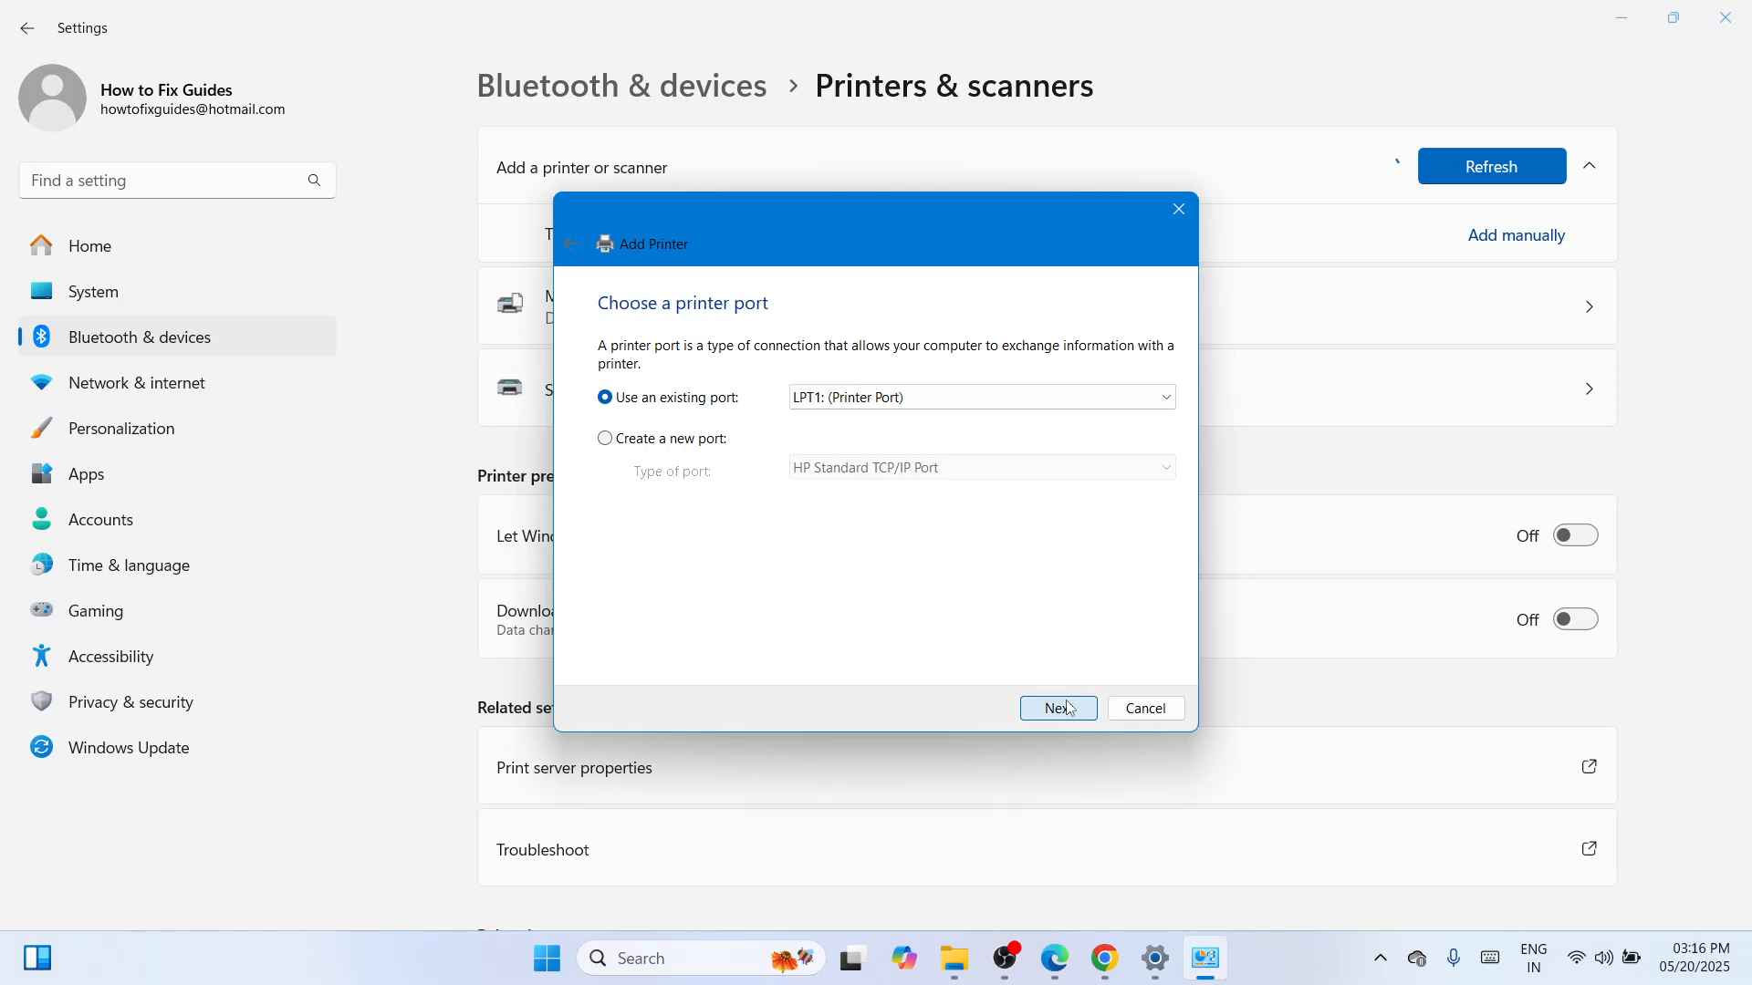
pyautogui.click(1166, 402)
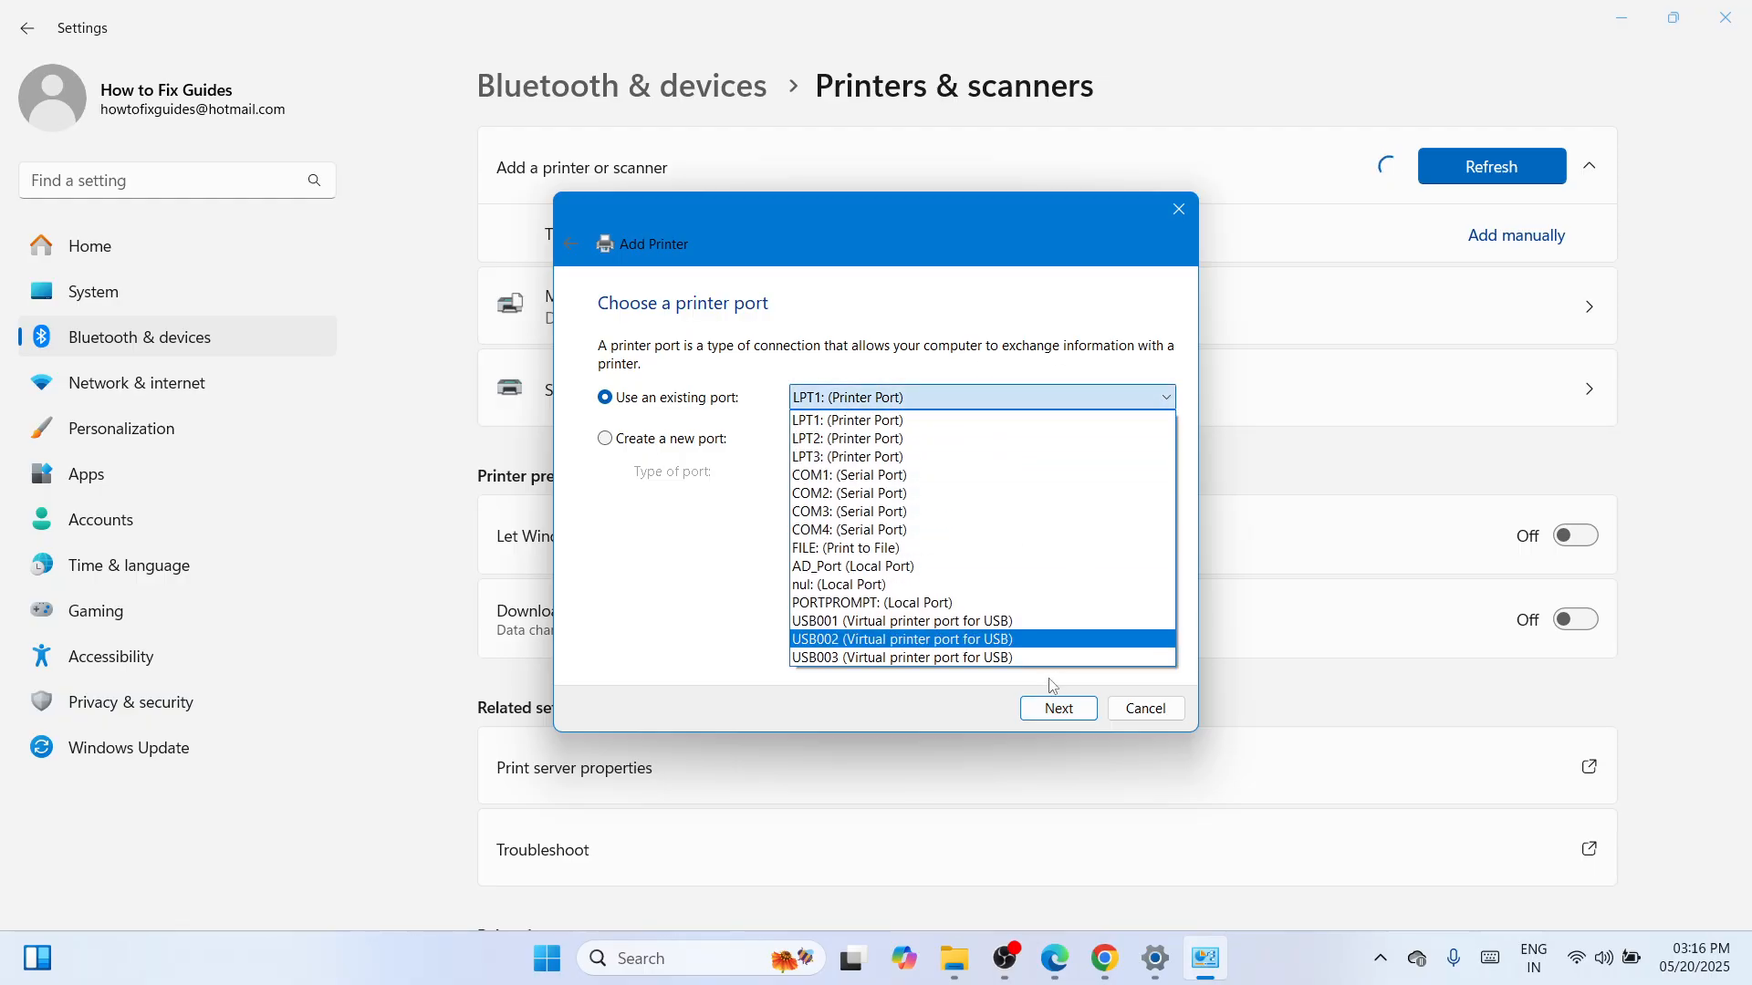
pyautogui.click(1022, 622)
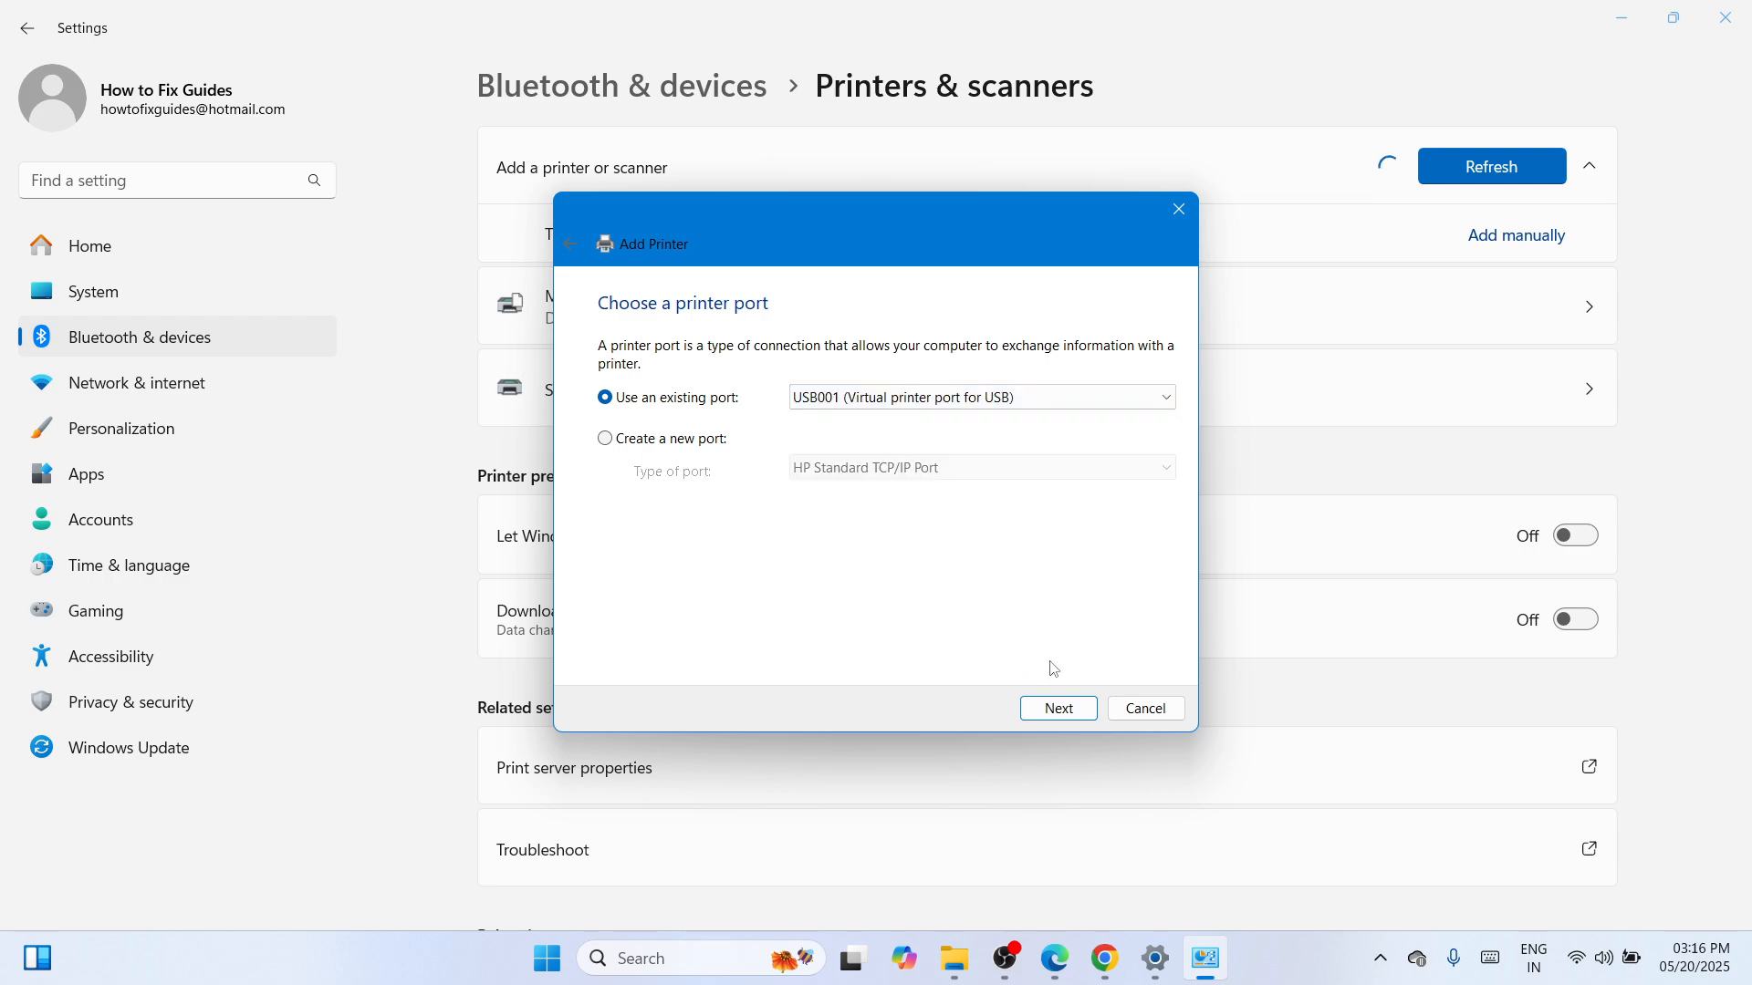
pyautogui.click(1062, 711)
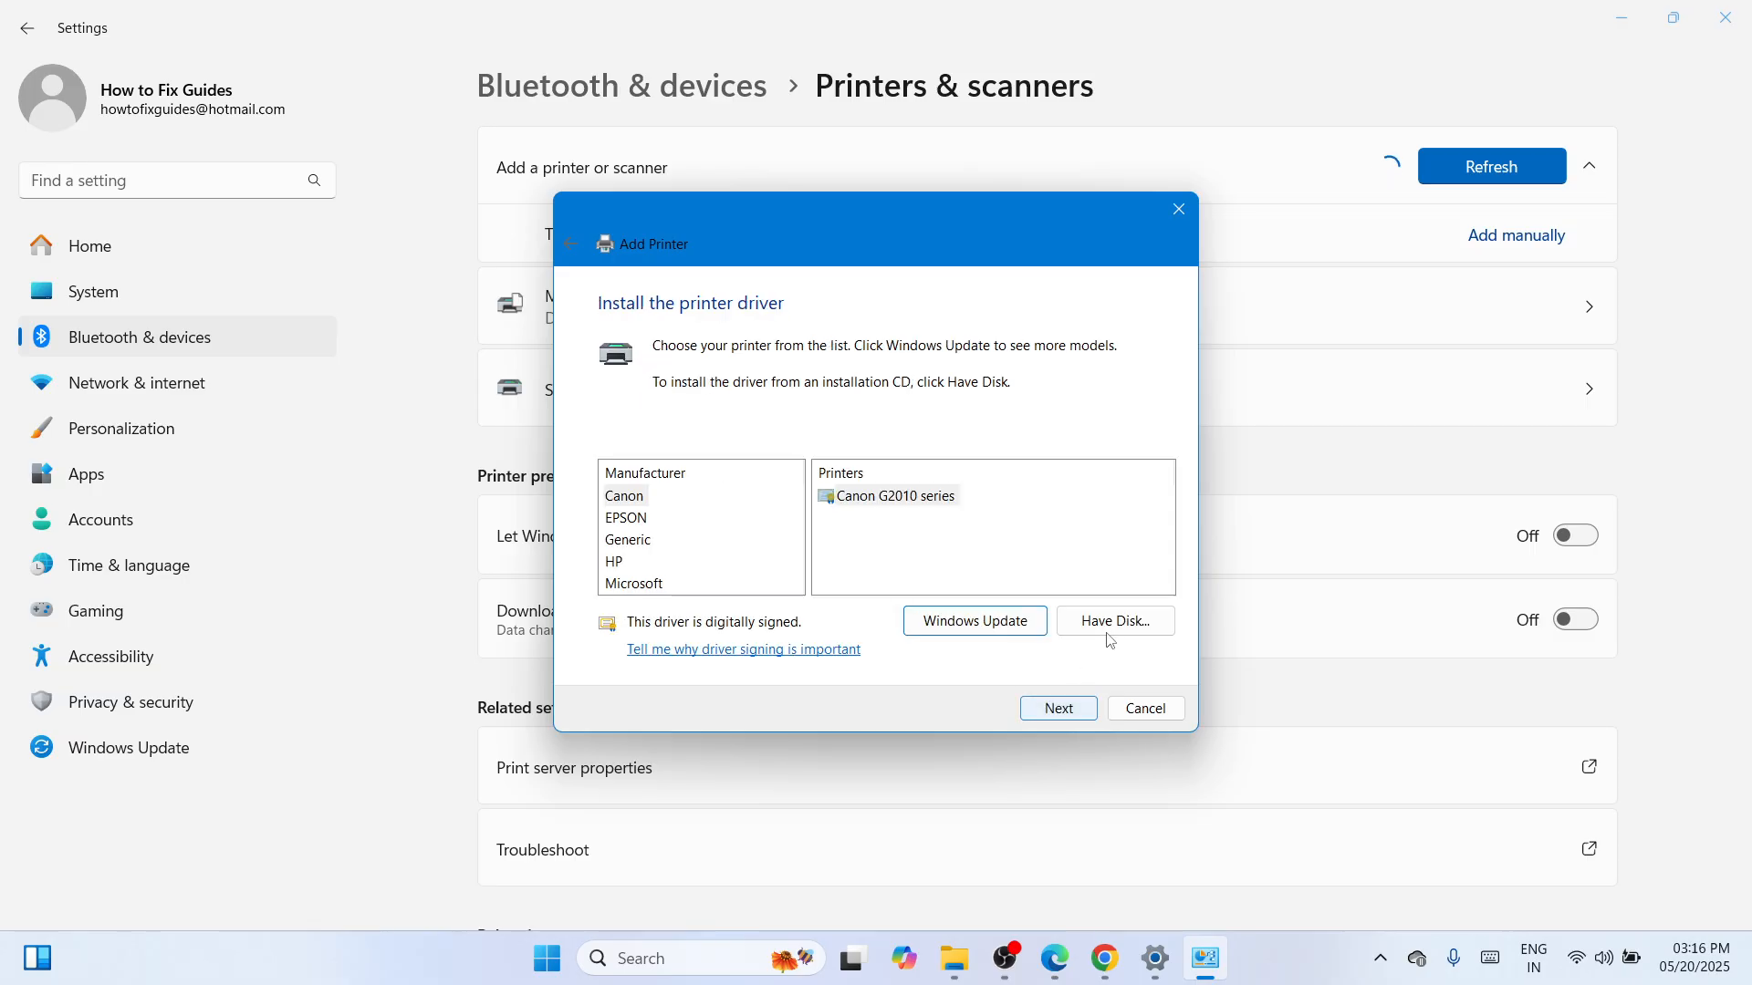
# Load the driver via Have Disk from Desktop > L120 folder > WINX64 > E_WF1LUE.INF.
pyautogui.click(1113, 628)
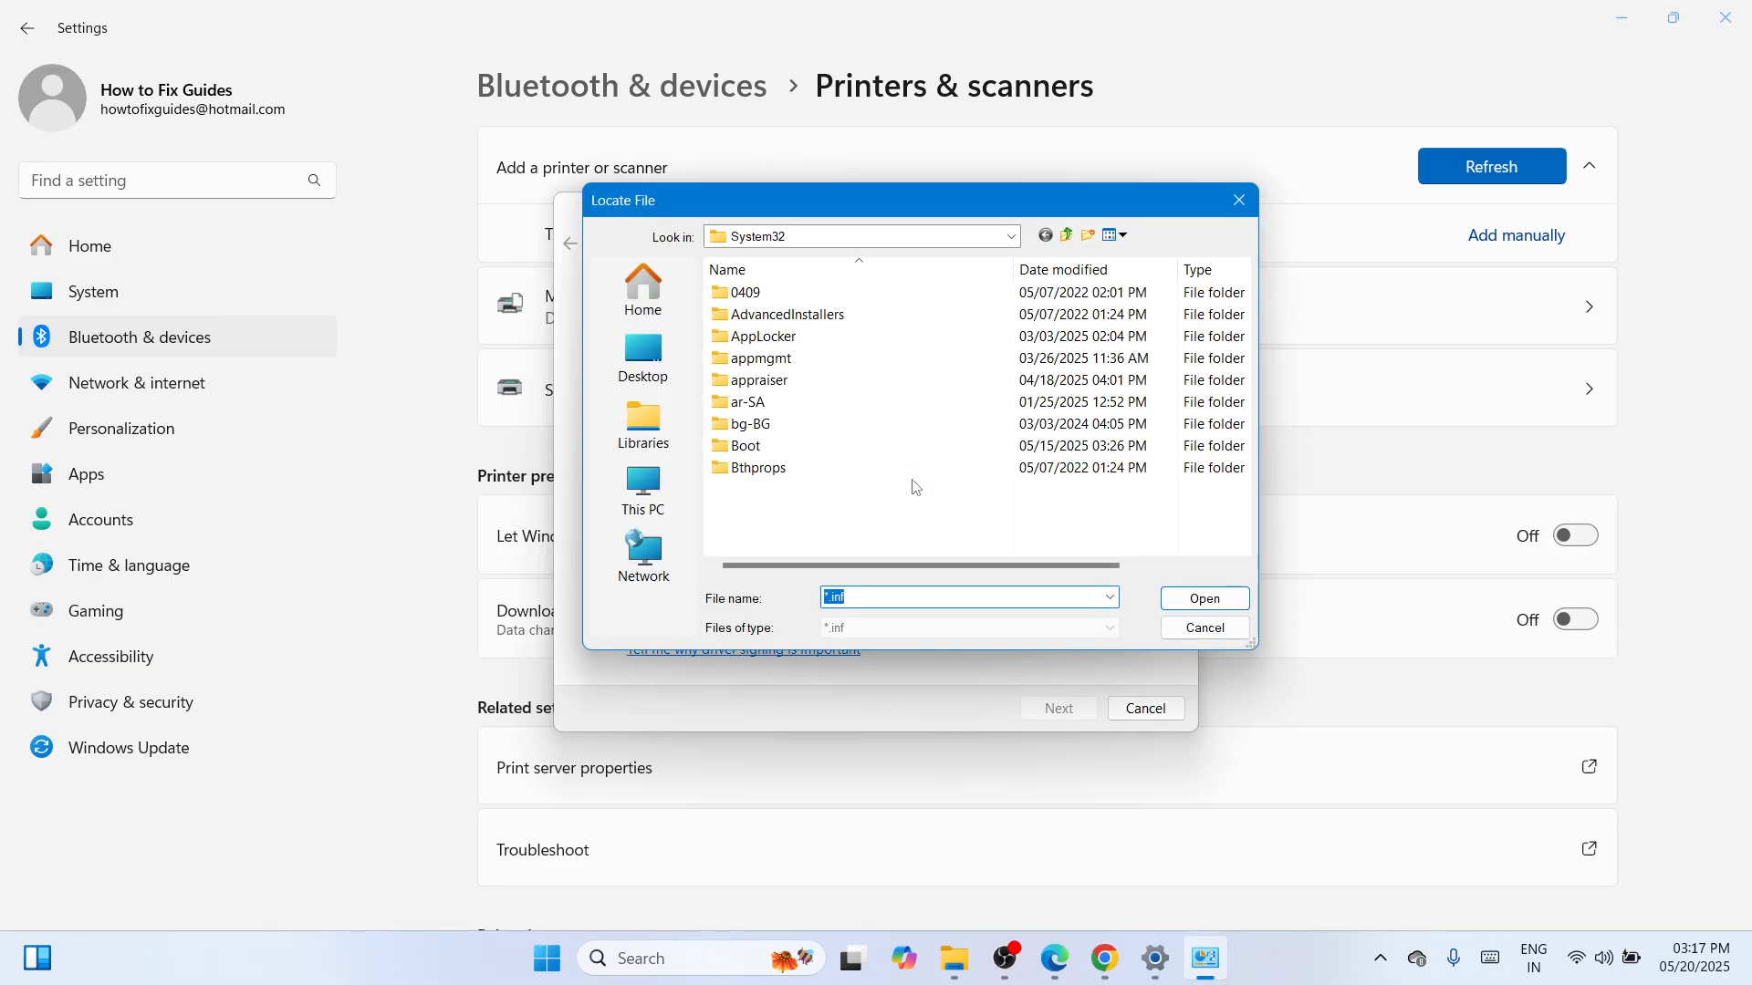
pyautogui.click(660, 383)
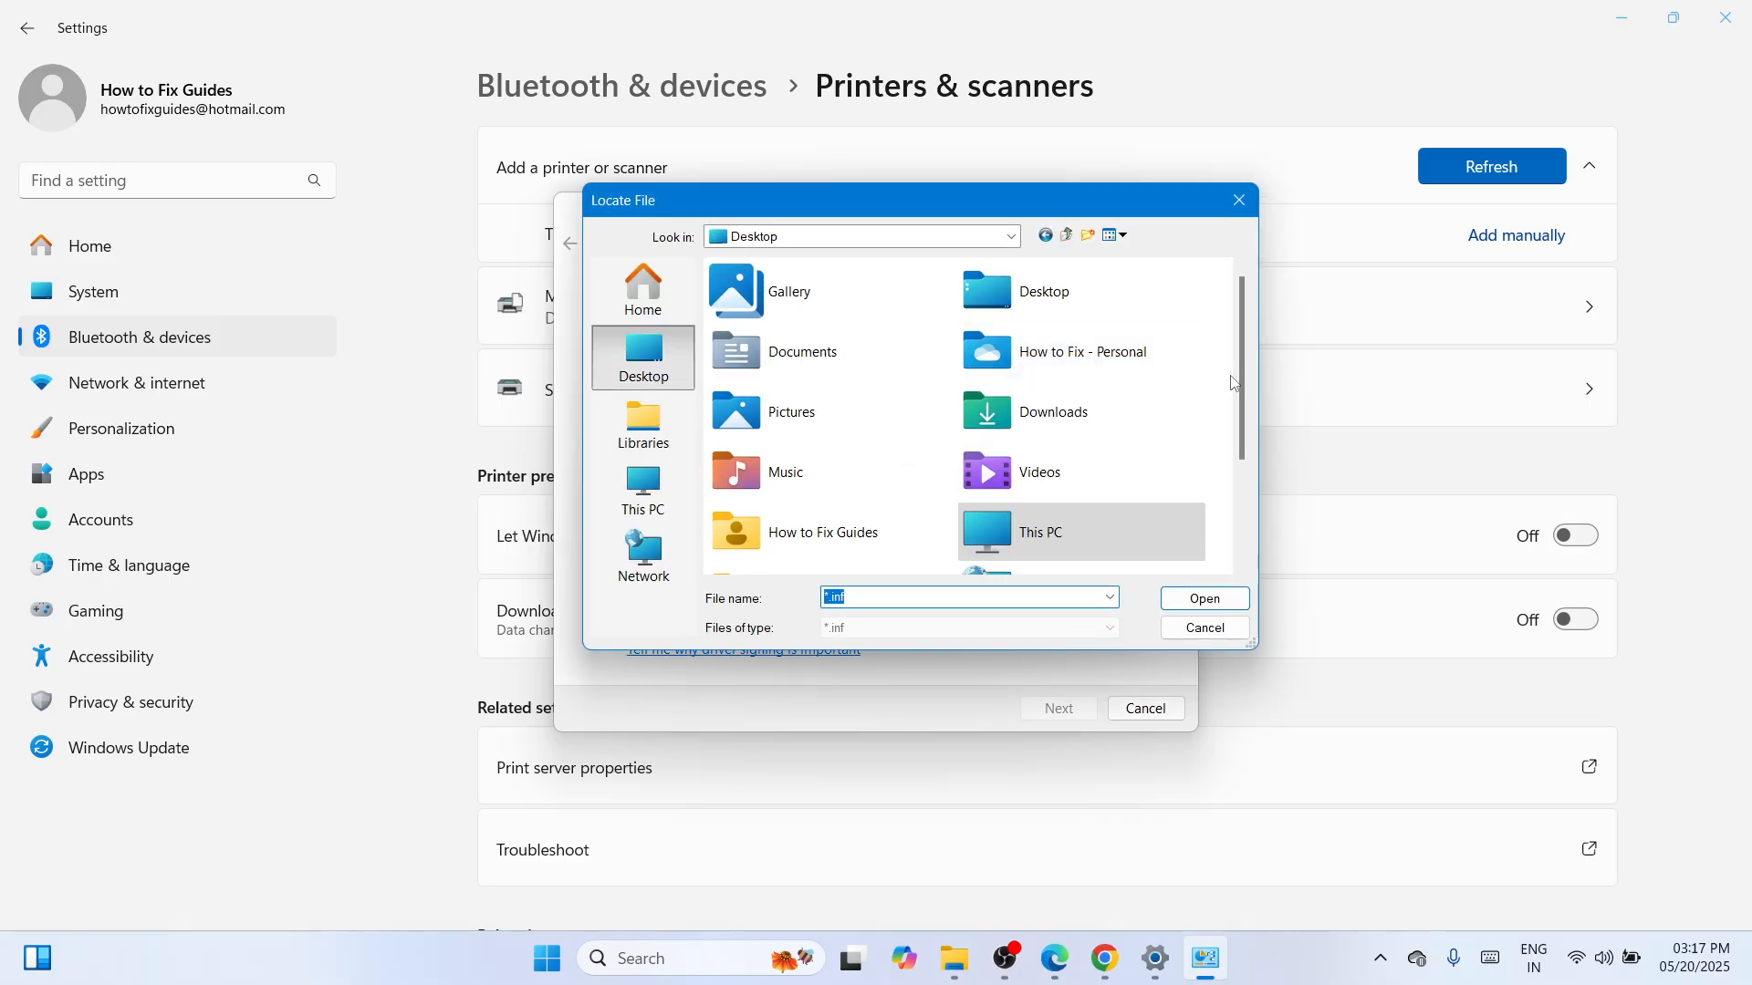
pyautogui.click(1245, 565)
pyautogui.doubleClick(1093, 506)
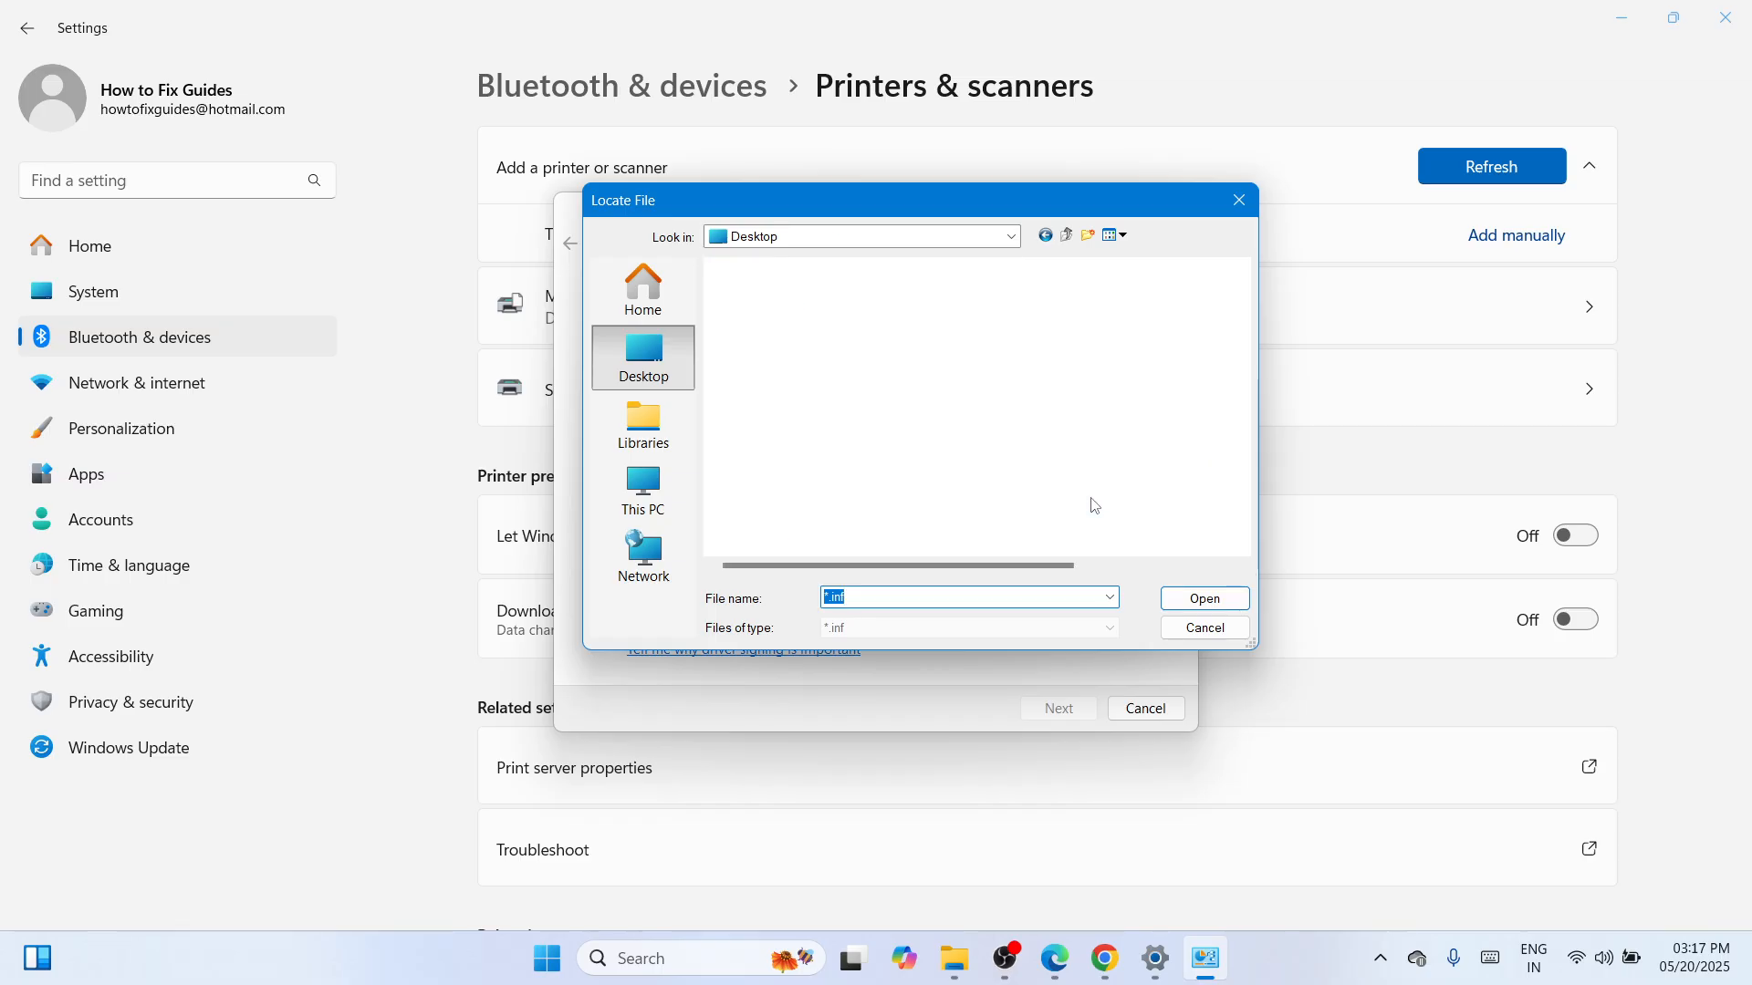
pyautogui.doubleClick(897, 294)
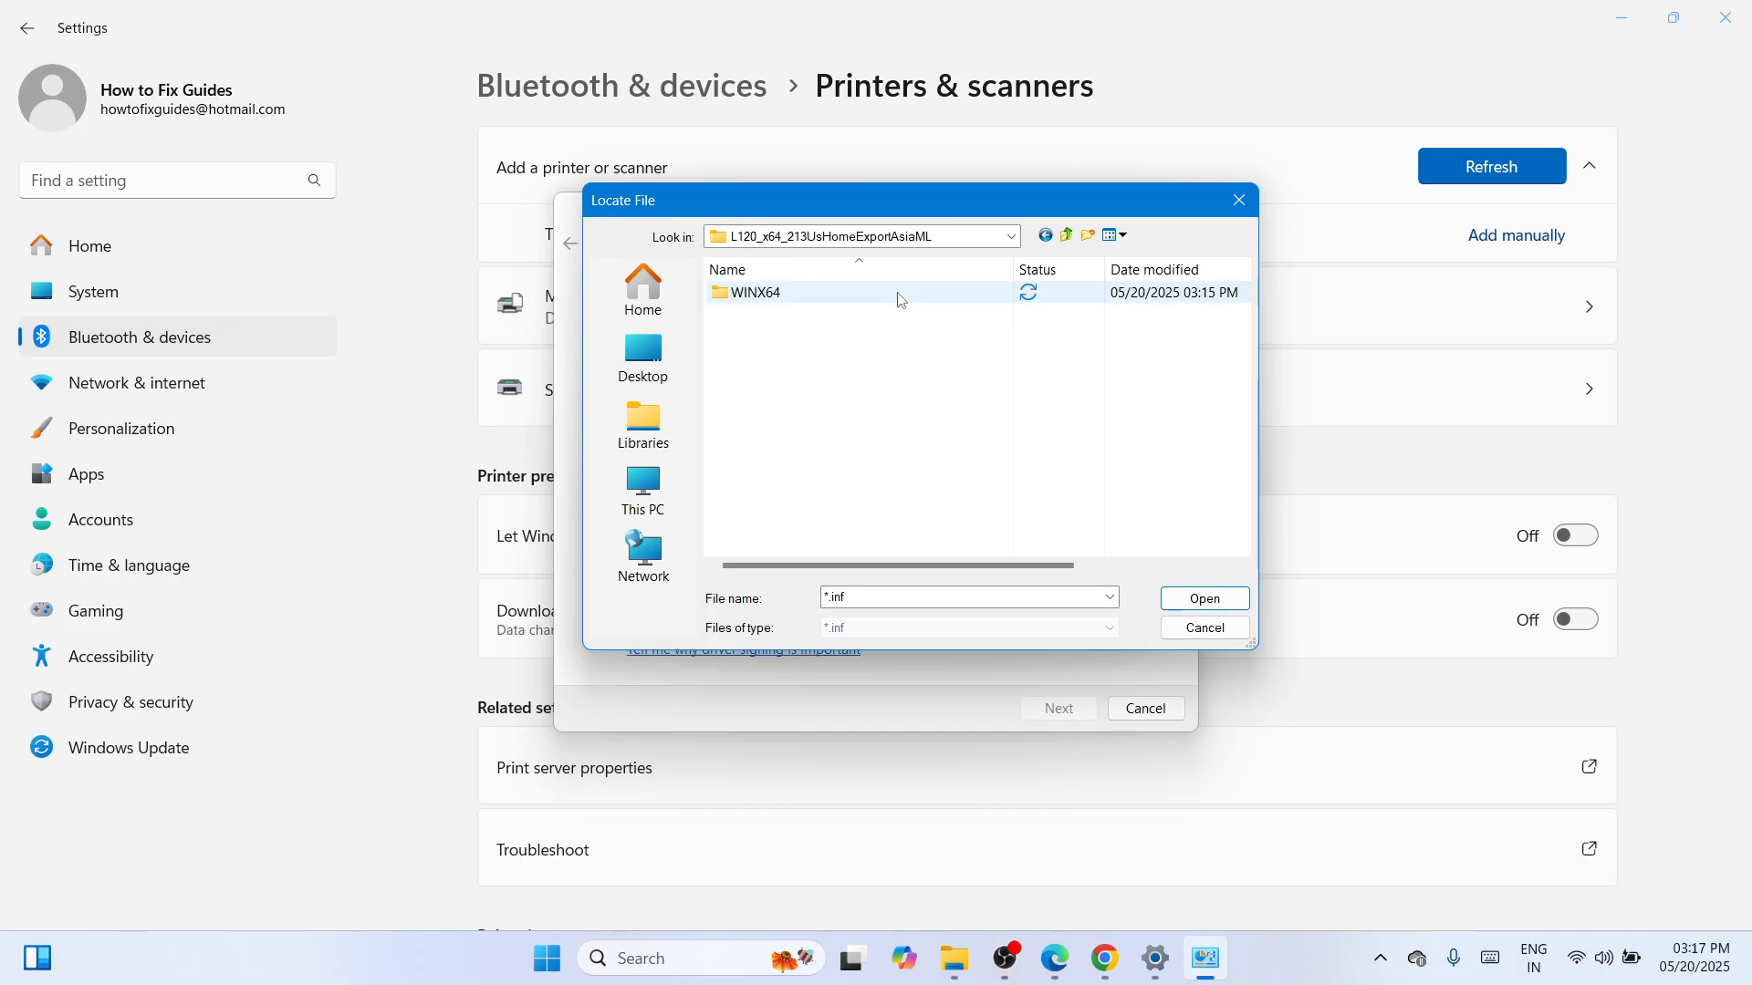
pyautogui.doubleClick(862, 294)
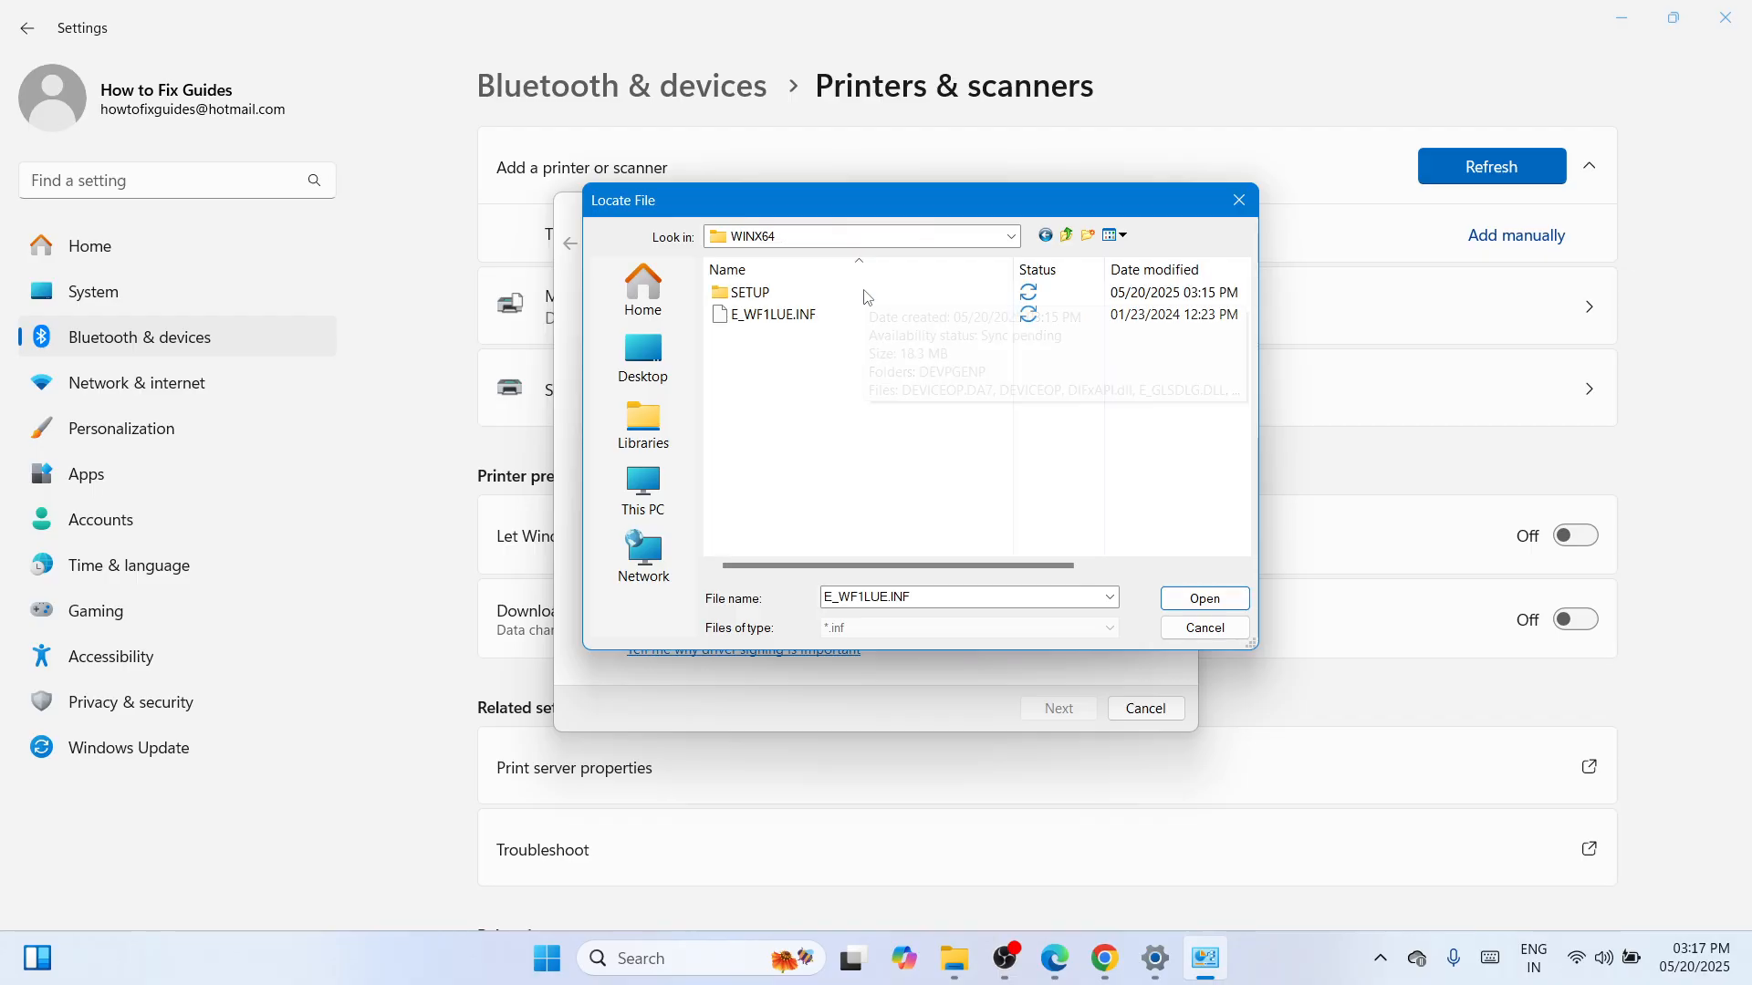
pyautogui.click(744, 317)
pyautogui.click(1204, 600)
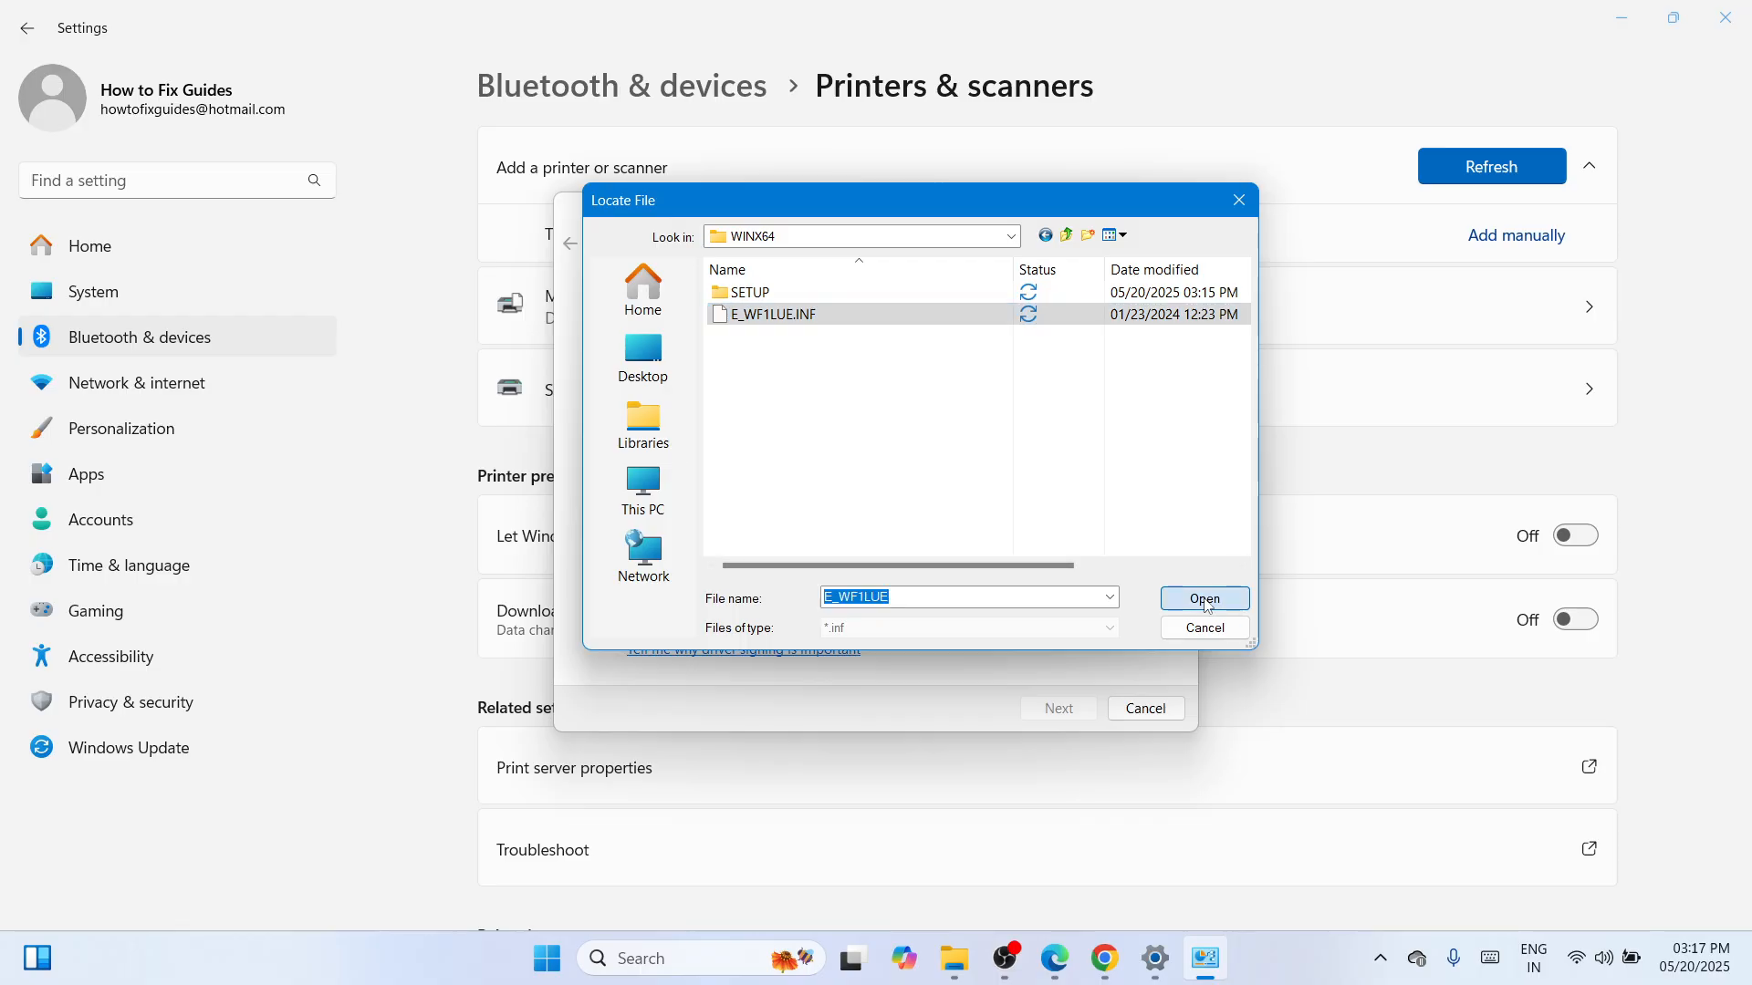
pyautogui.click(1098, 415)
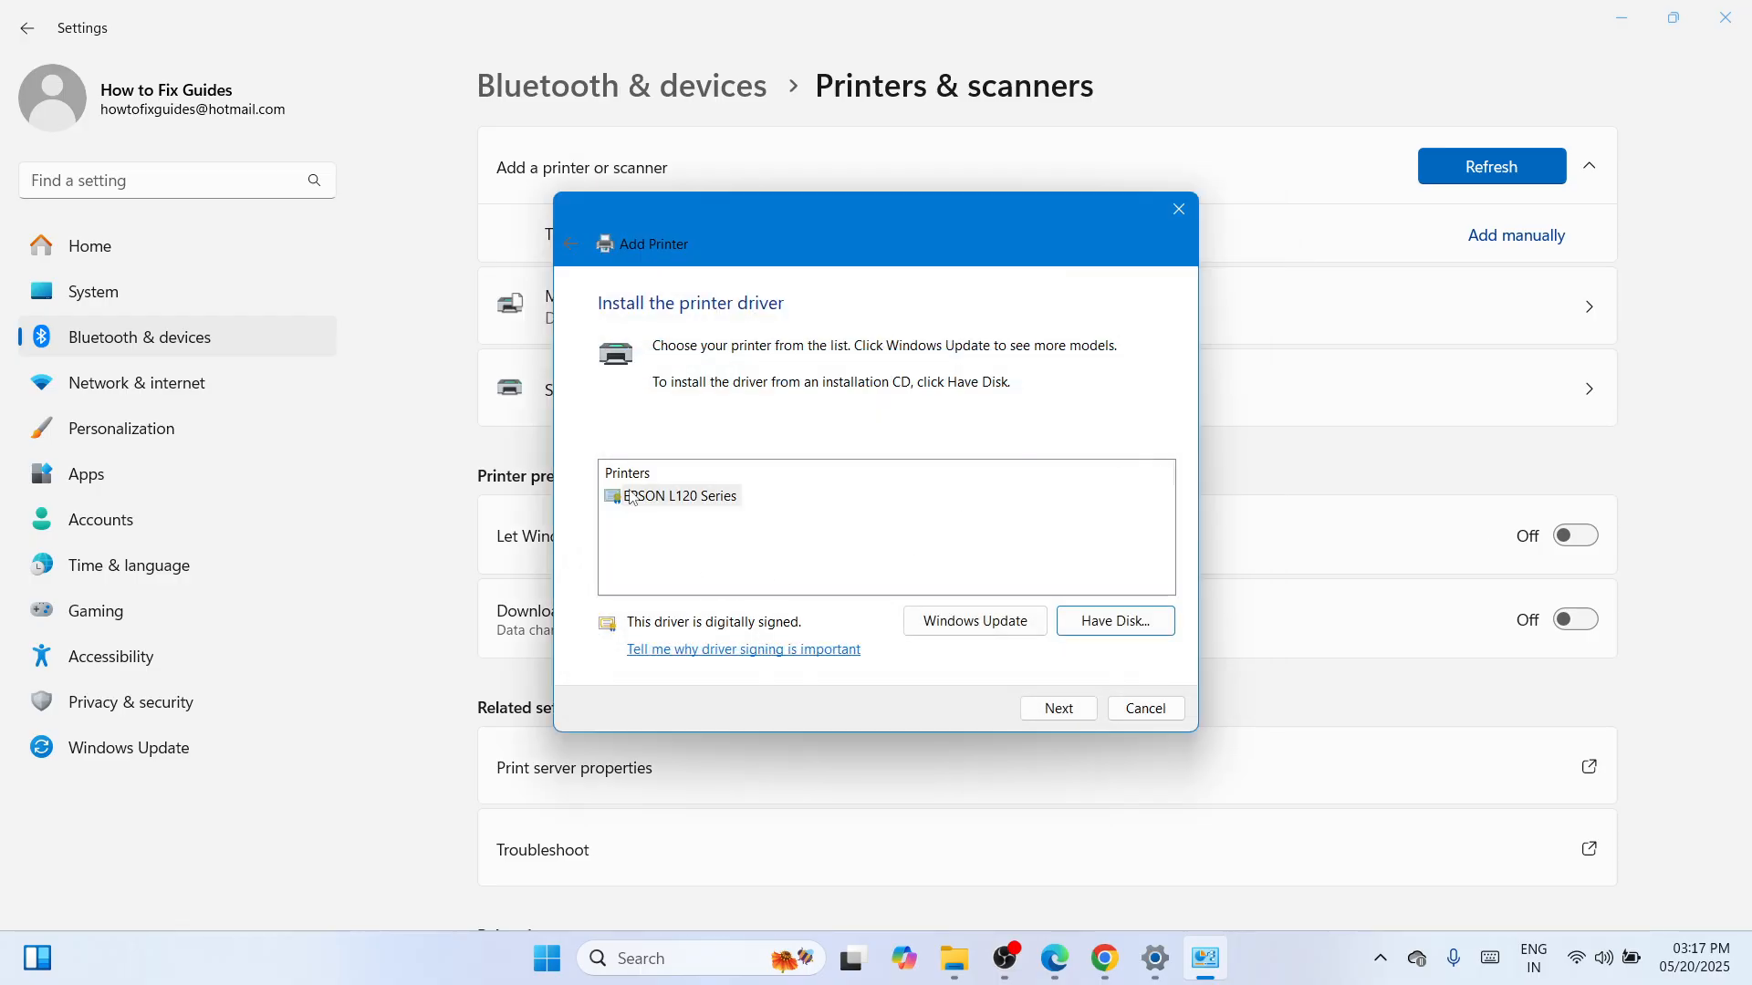
# Keep the EPSON L120 Series driver, name the printer 'EPSON L120', and install it.
pyautogui.click(1049, 711)
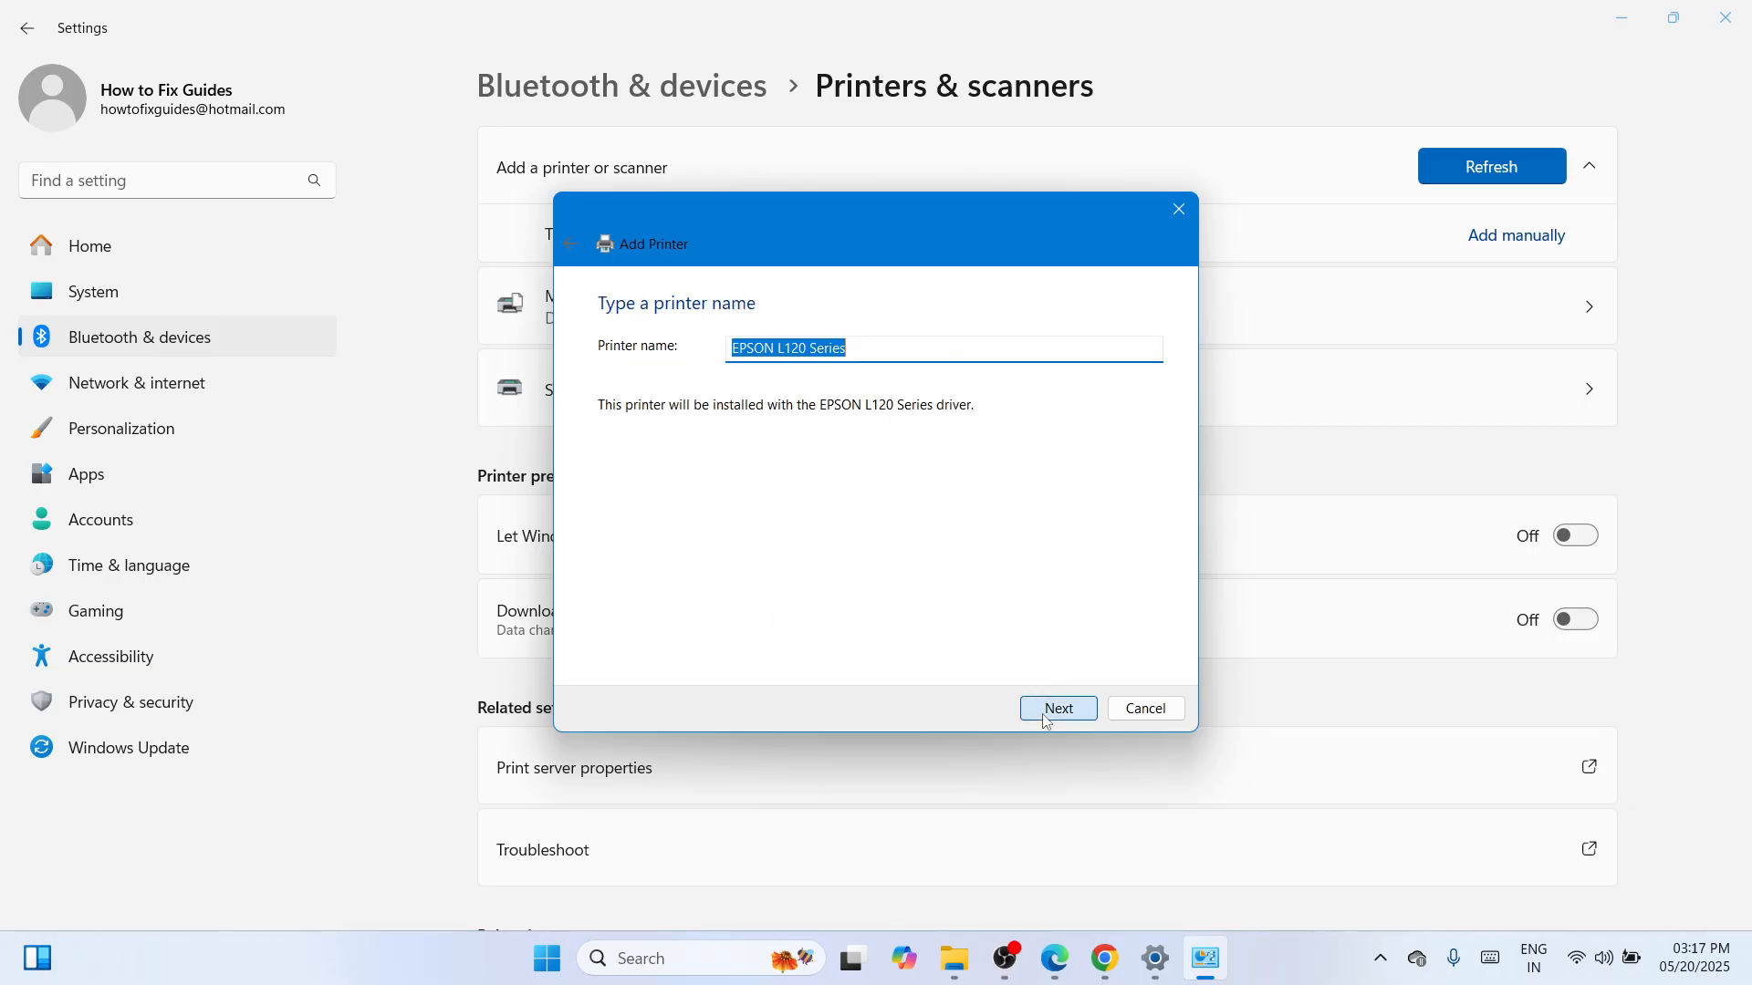
pyautogui.click(885, 348)
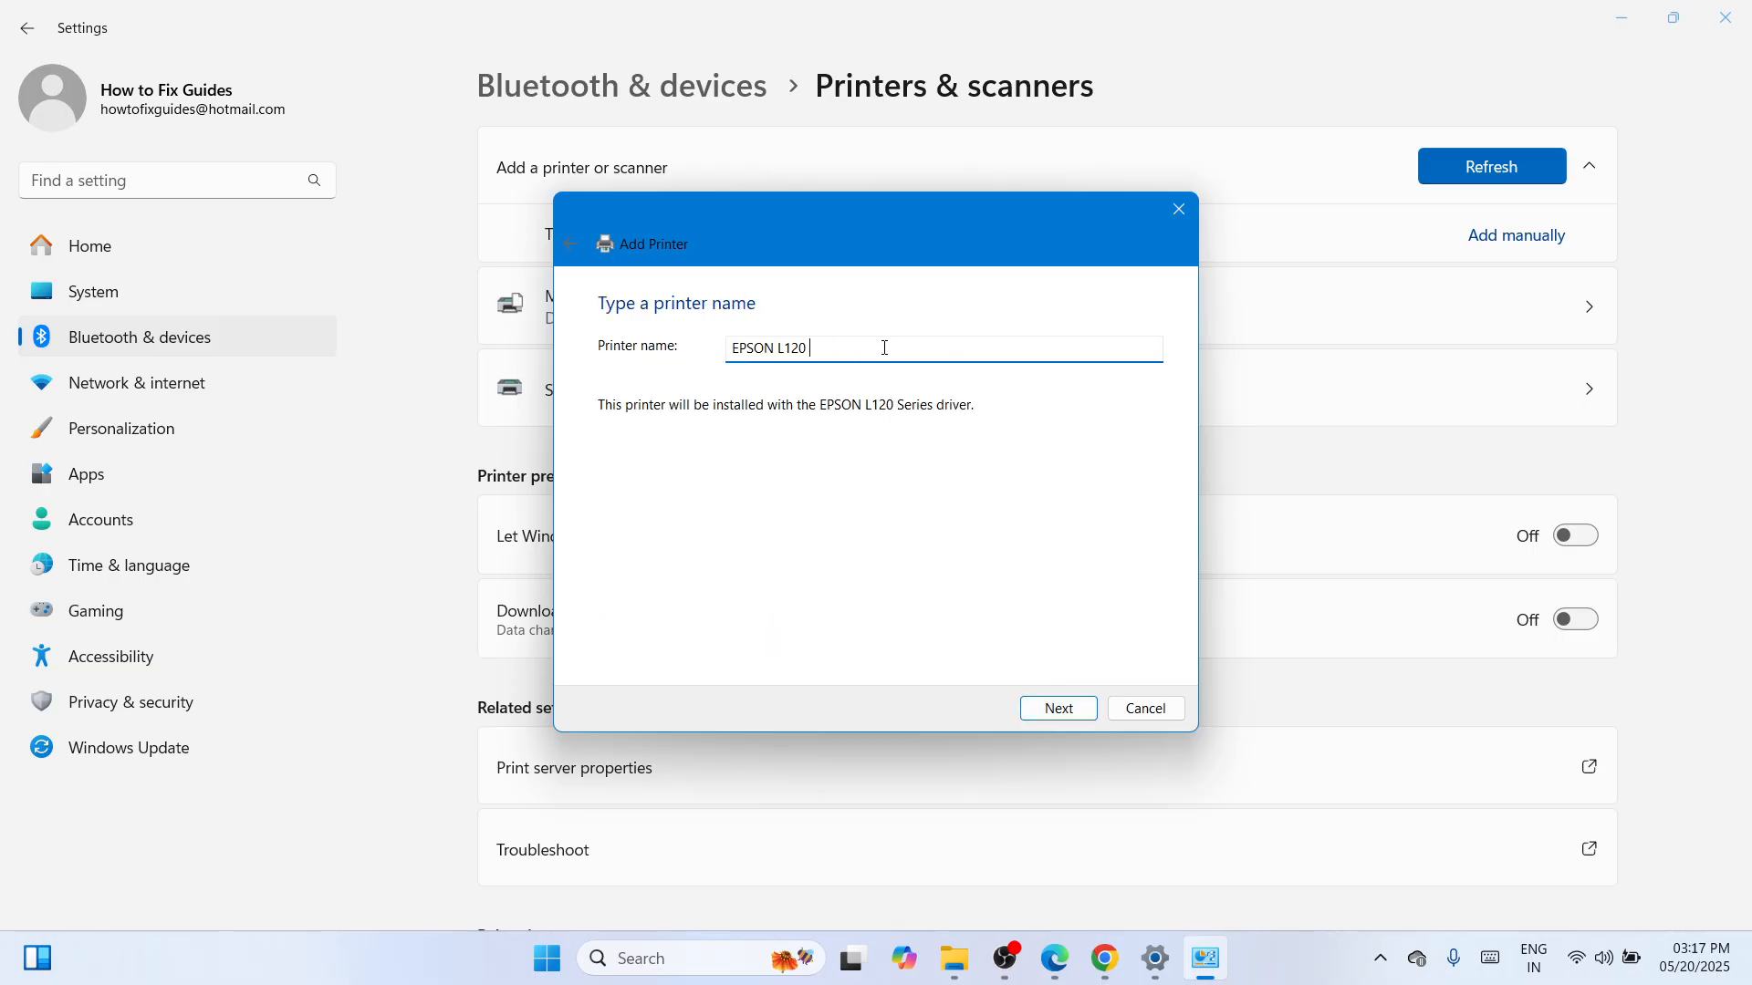
pyautogui.click(1073, 719)
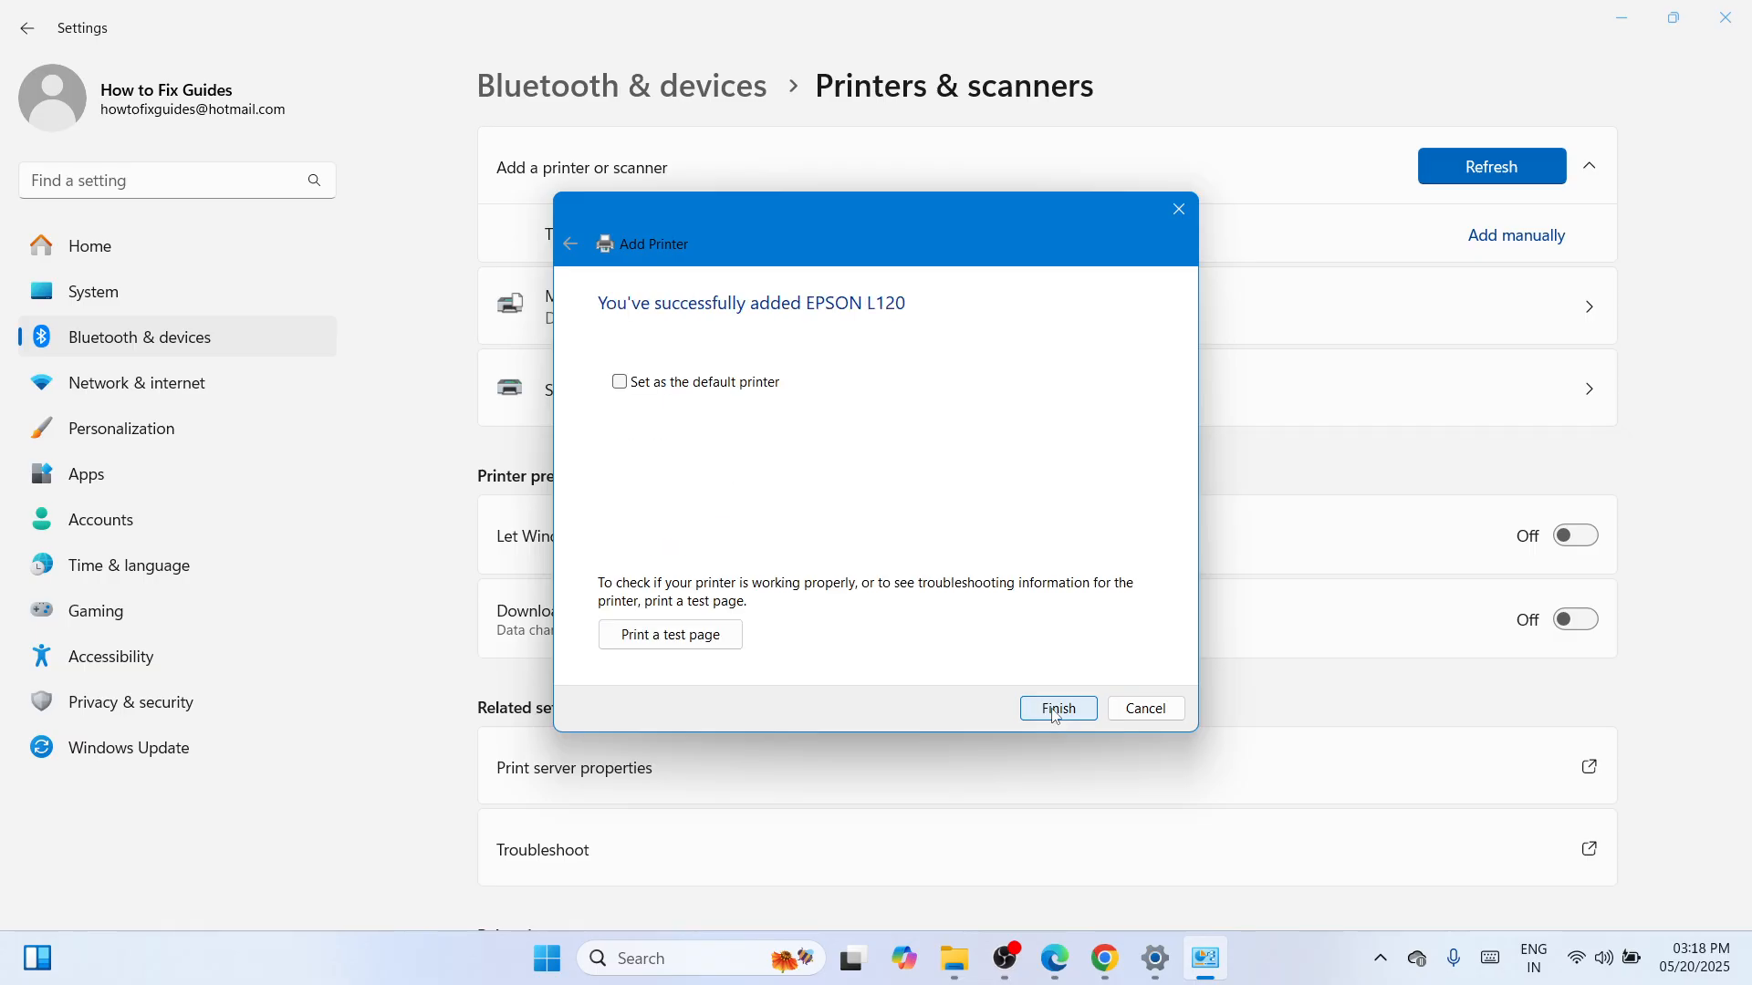
# Finish the wizard, view the EPSON L120 printer's settings page, then close Settings.
pyautogui.click(1058, 711)
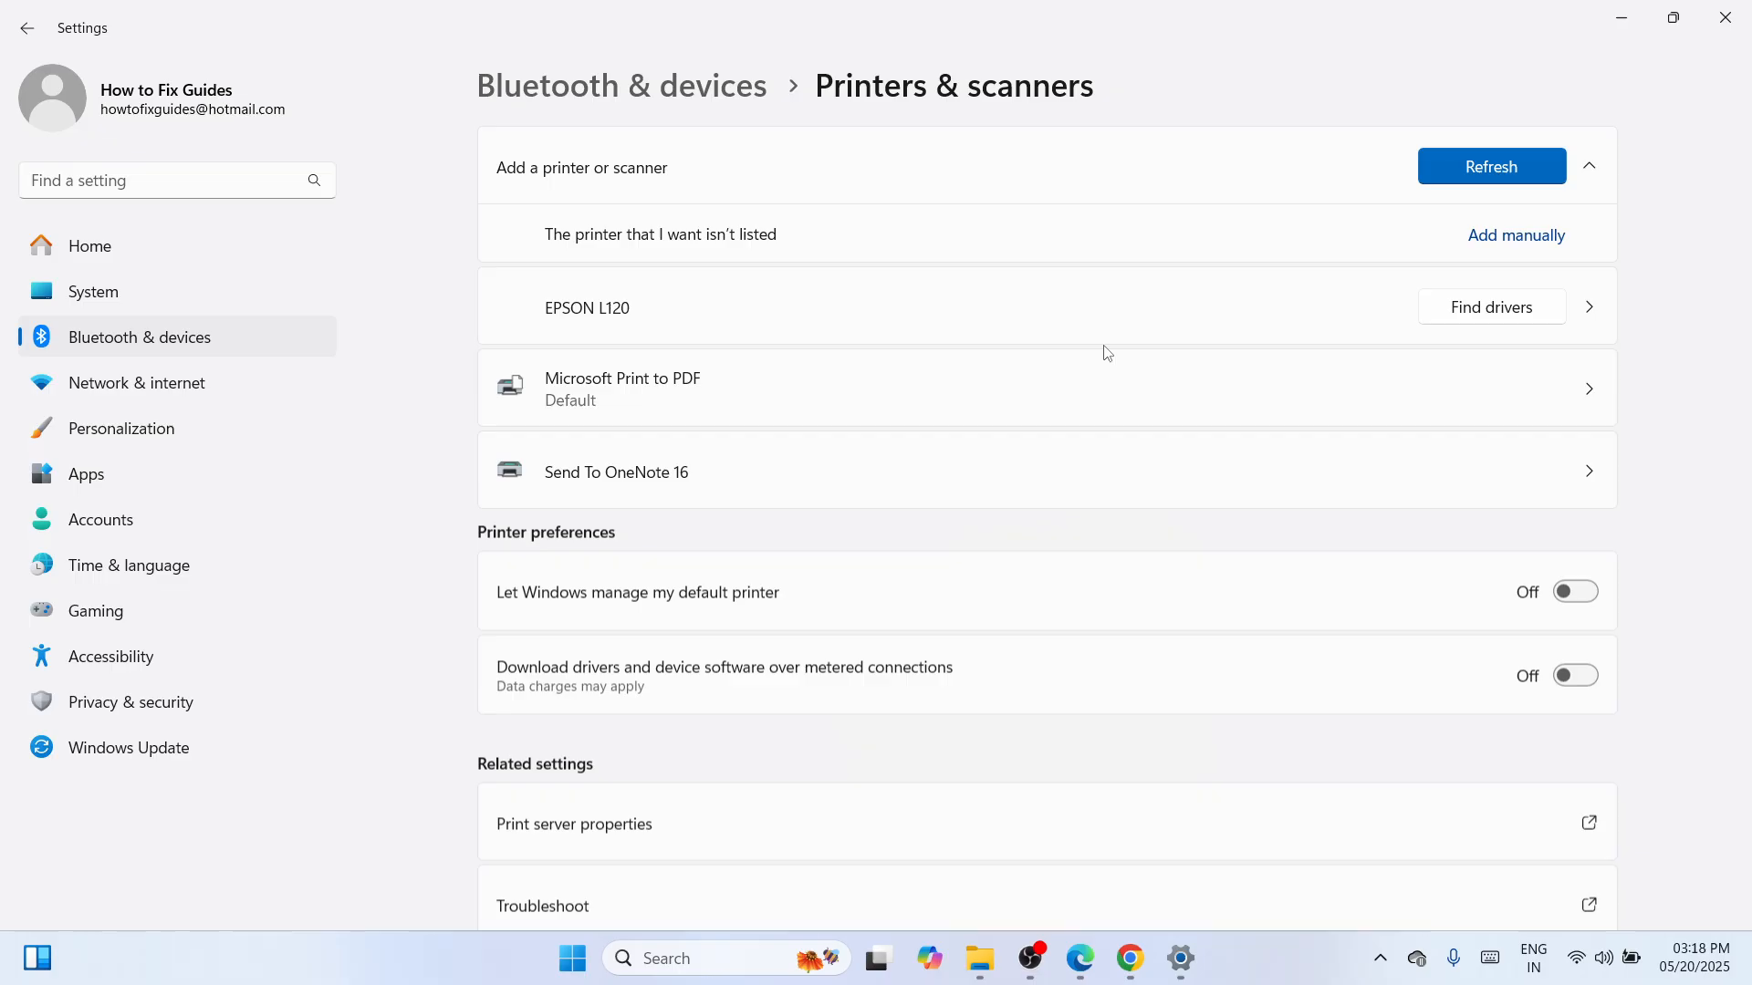
pyautogui.click(1065, 324)
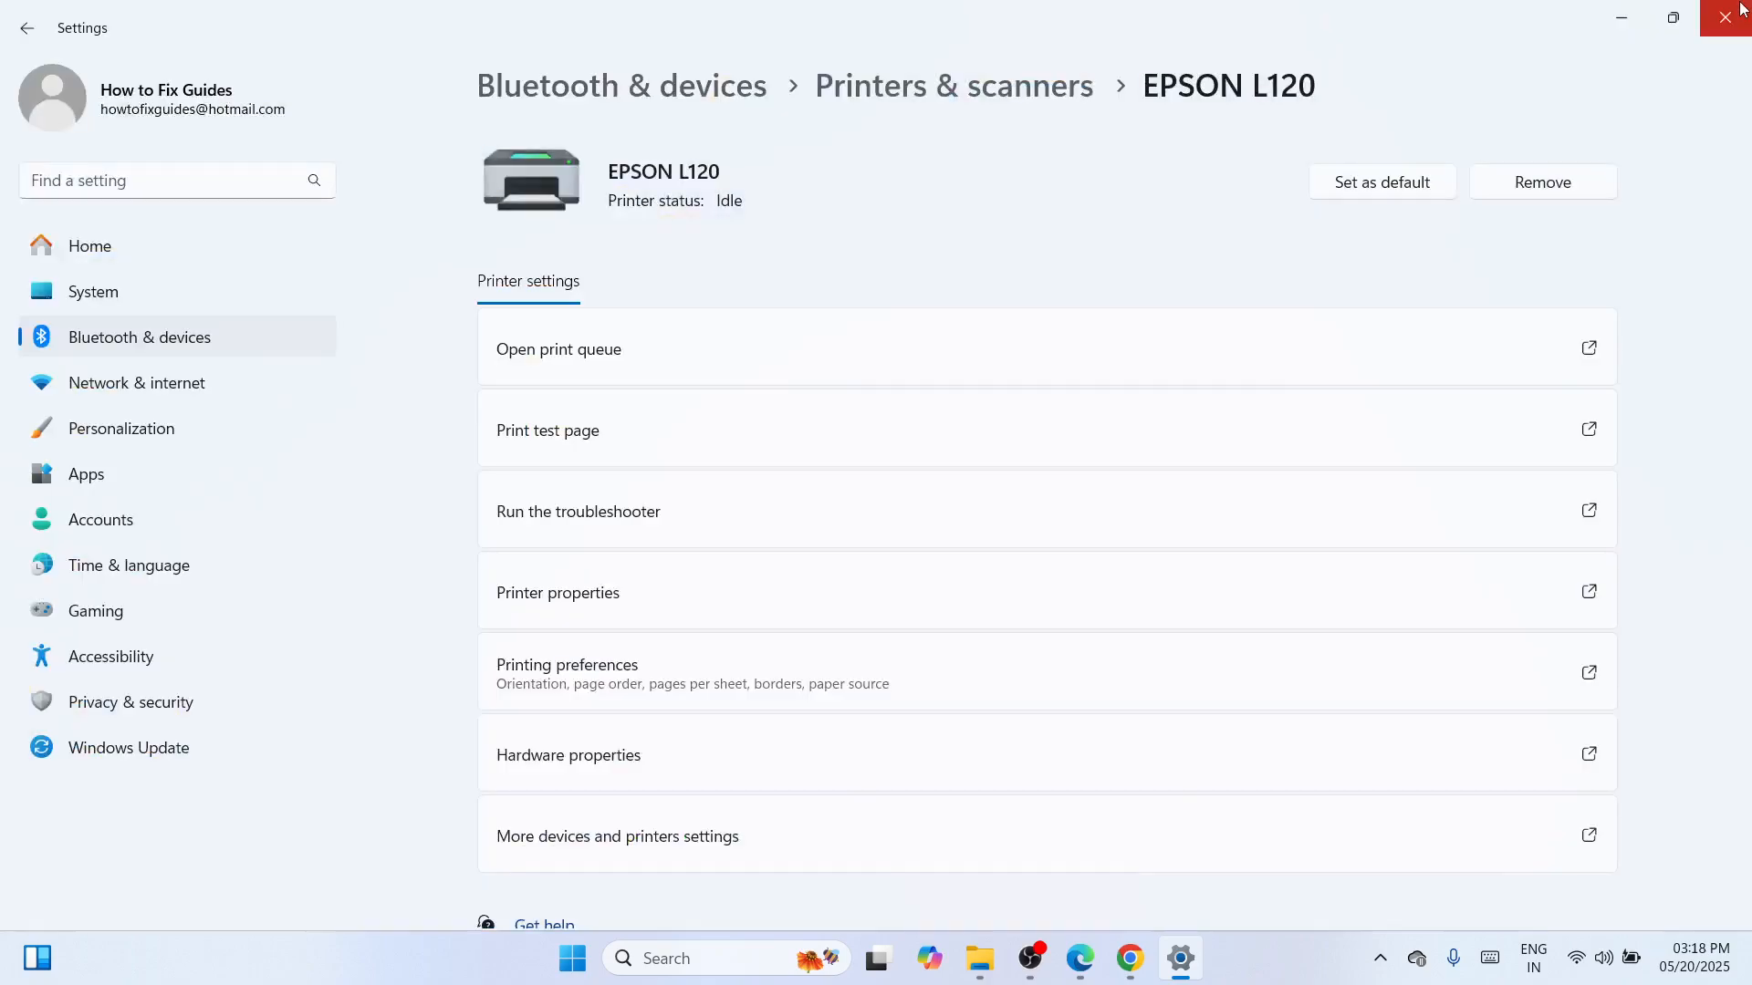
pyautogui.click(1713, 22)
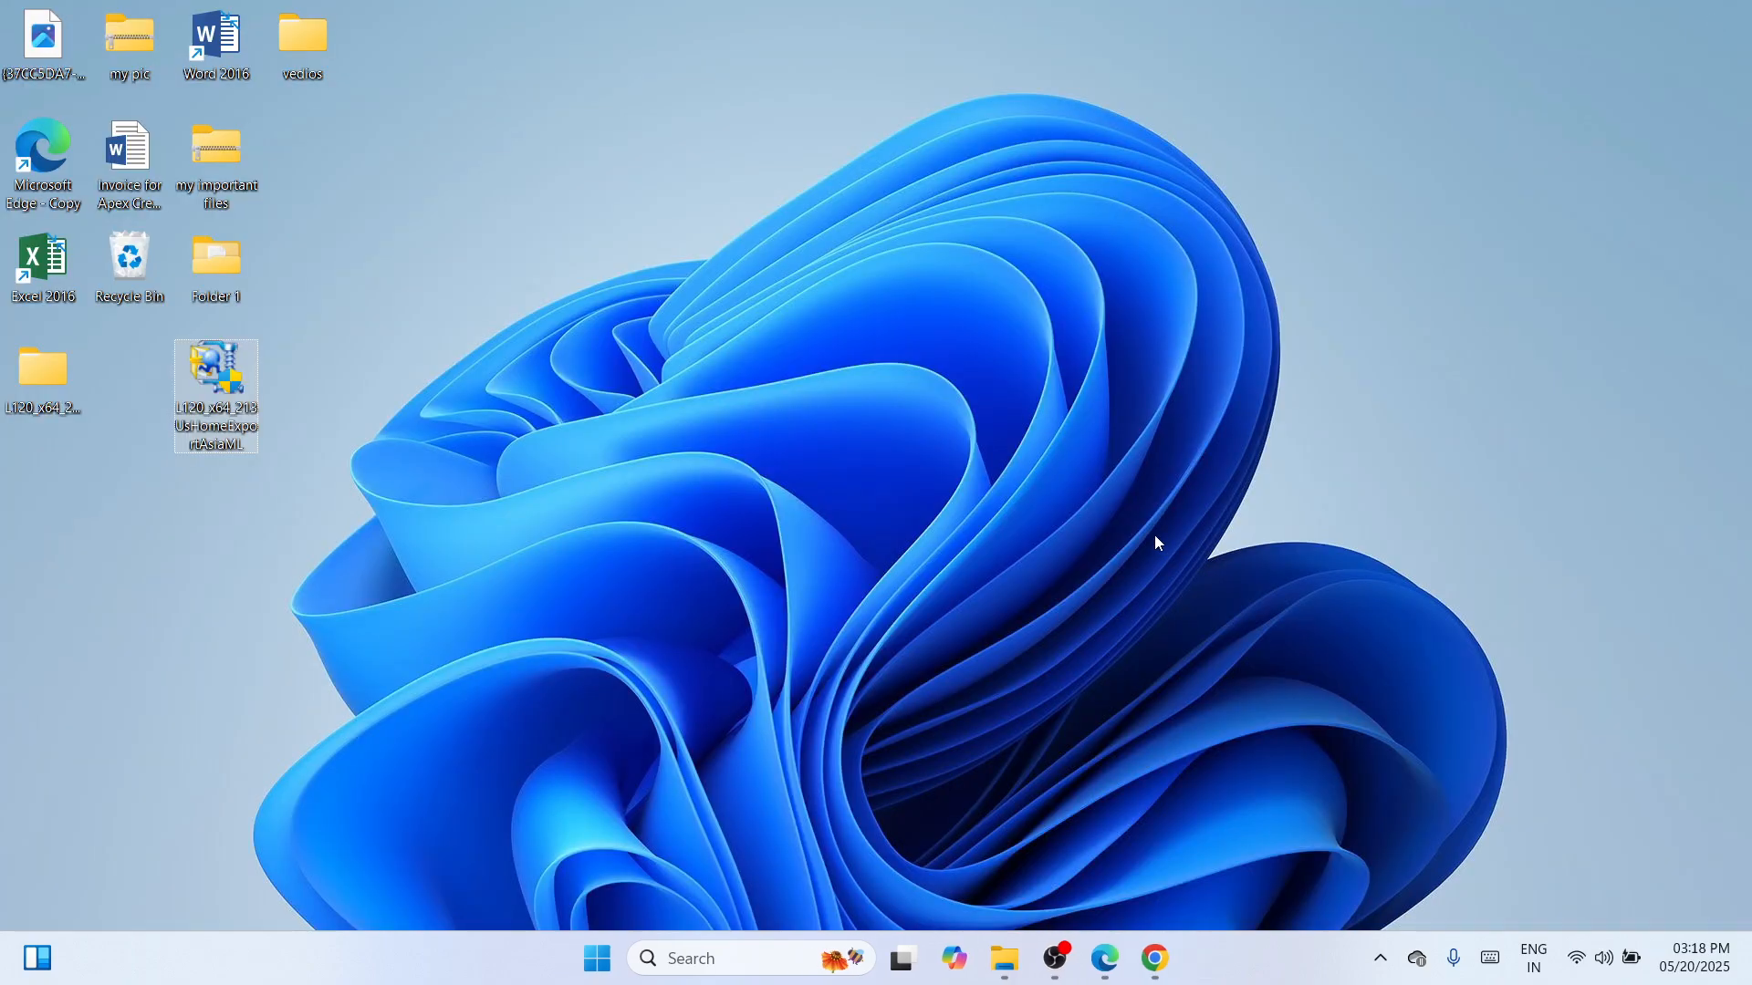